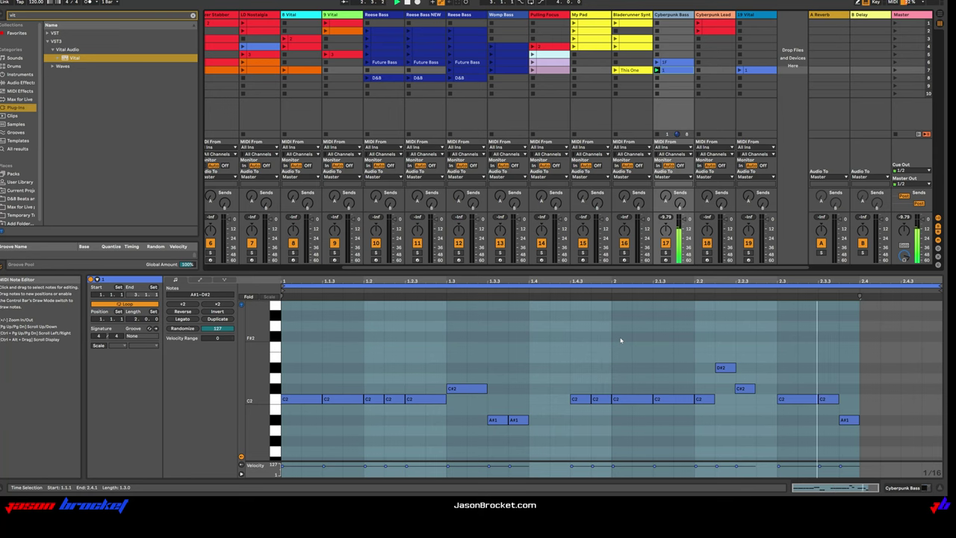
Select the 19 Vital track's clip and switch to Device View to show its Vital instrument
click(754, 70)
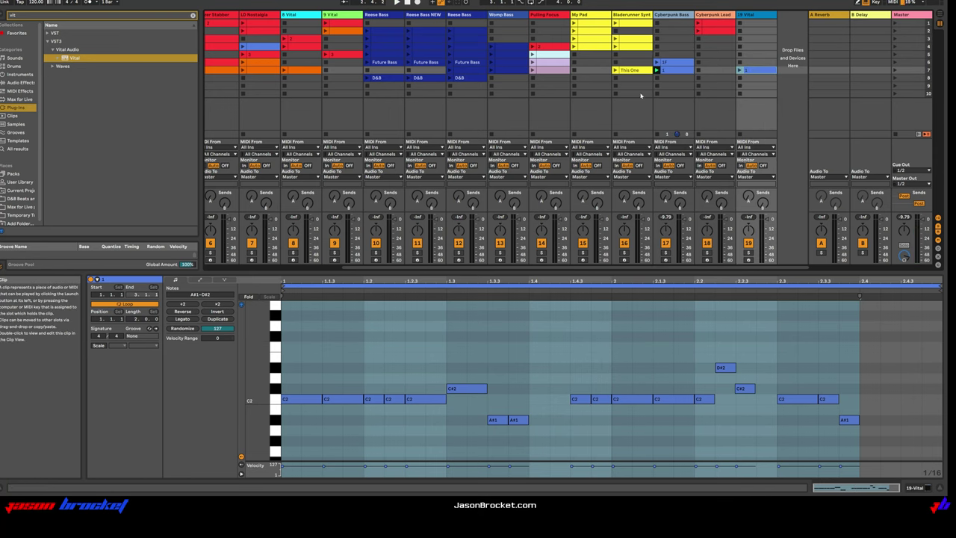
key(shift+Tab)
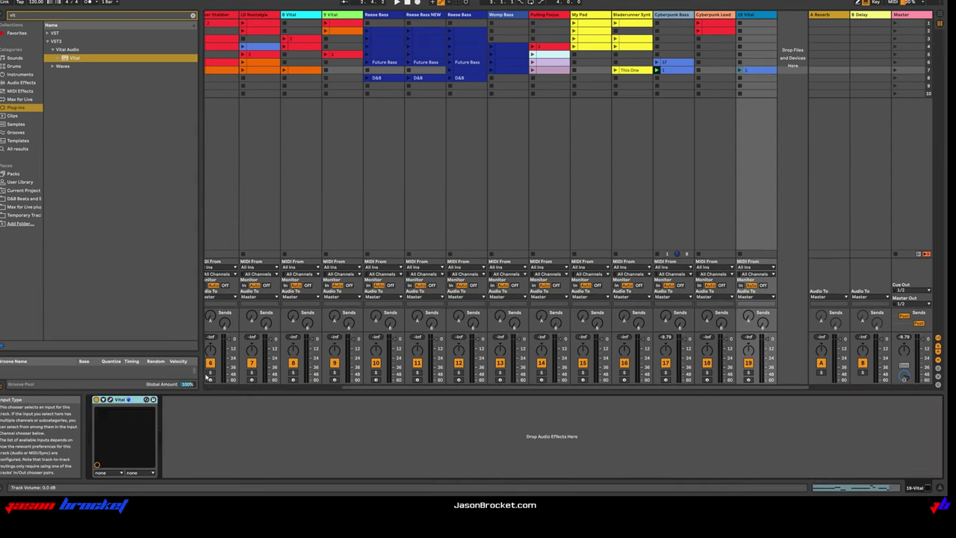
Open the Vital plugin window and transpose oscillator 1 down 12 semitones
click(110, 400)
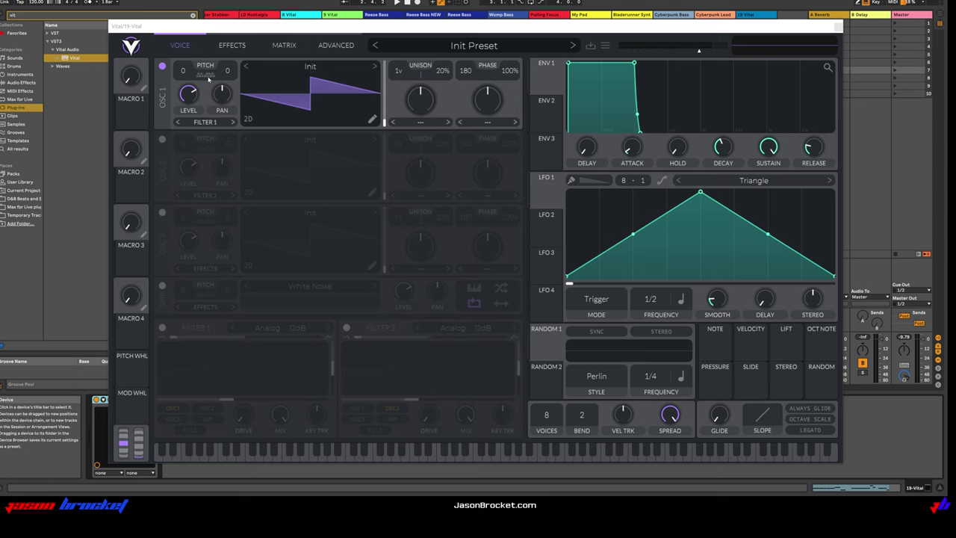
drag(184, 72, 185, 78)
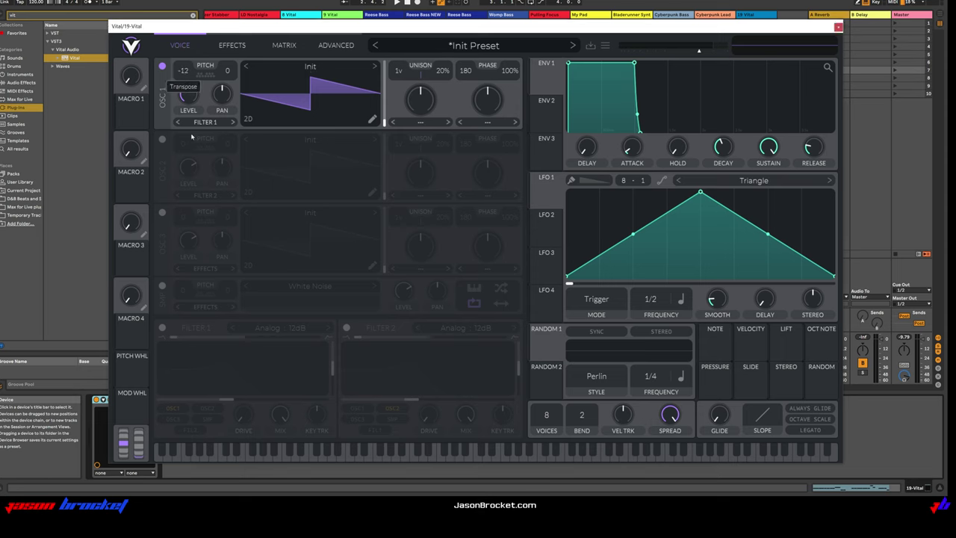
drag(802, 34, 663, 31)
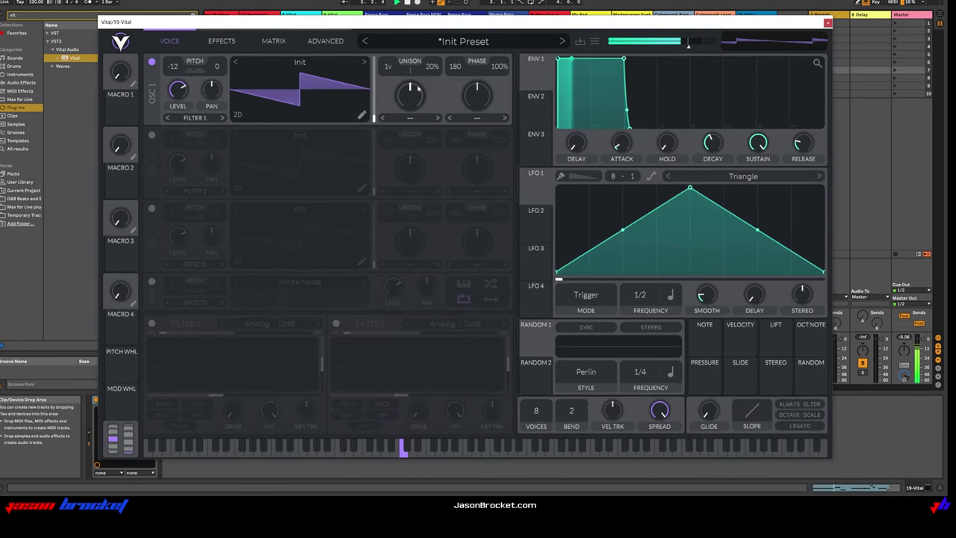
Set oscillator 1's phase randomization to 0% and its spectral warp to Inharmonic Stretch, then enable oscillator 2
drag(499, 66, 499, 97)
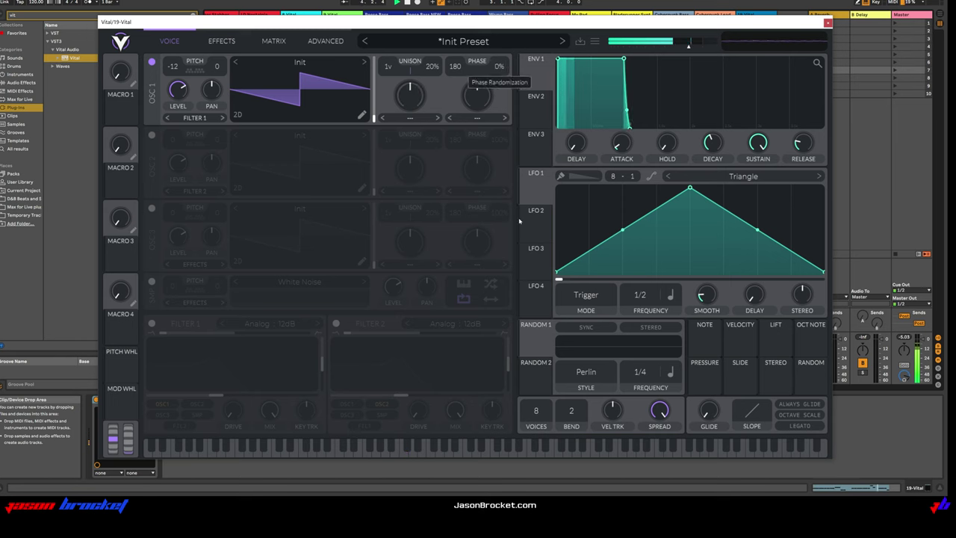
click(410, 118)
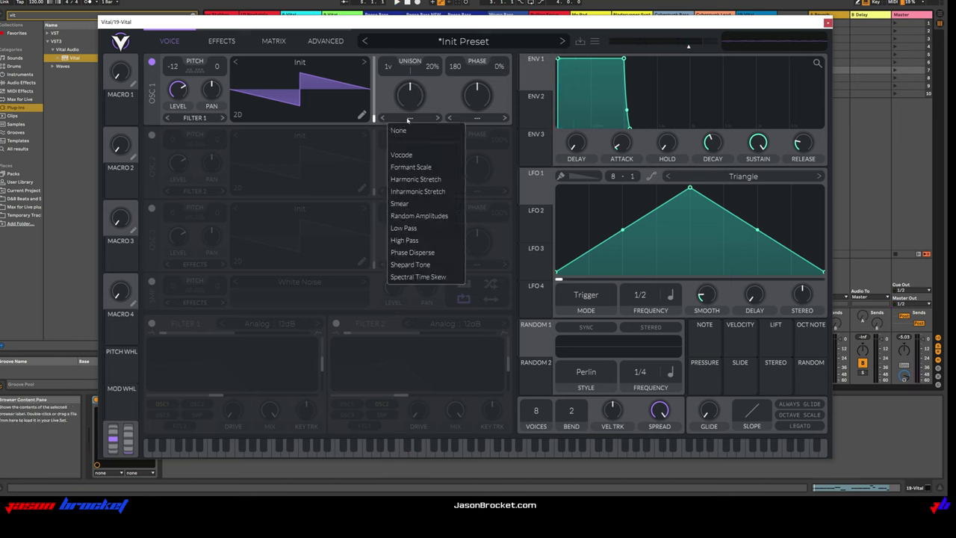
click(417, 191)
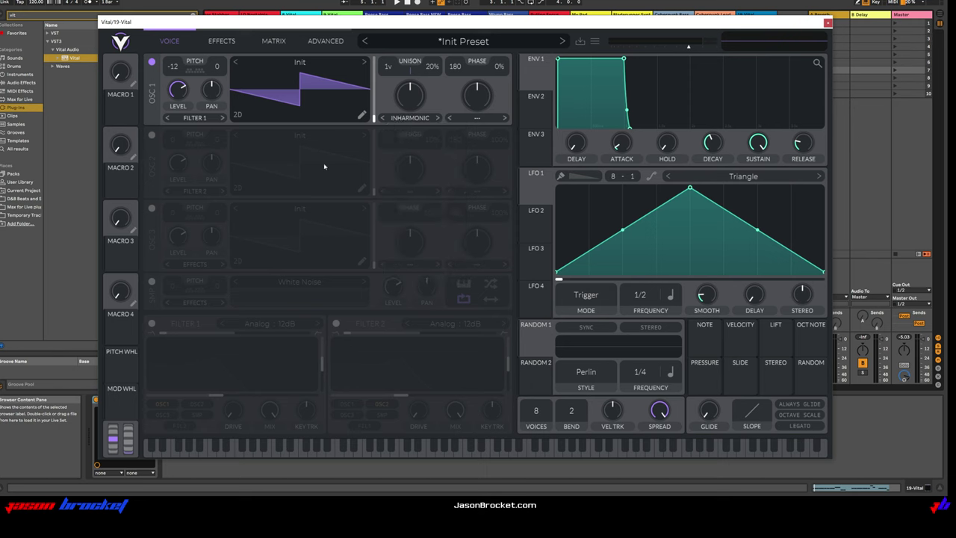
click(151, 136)
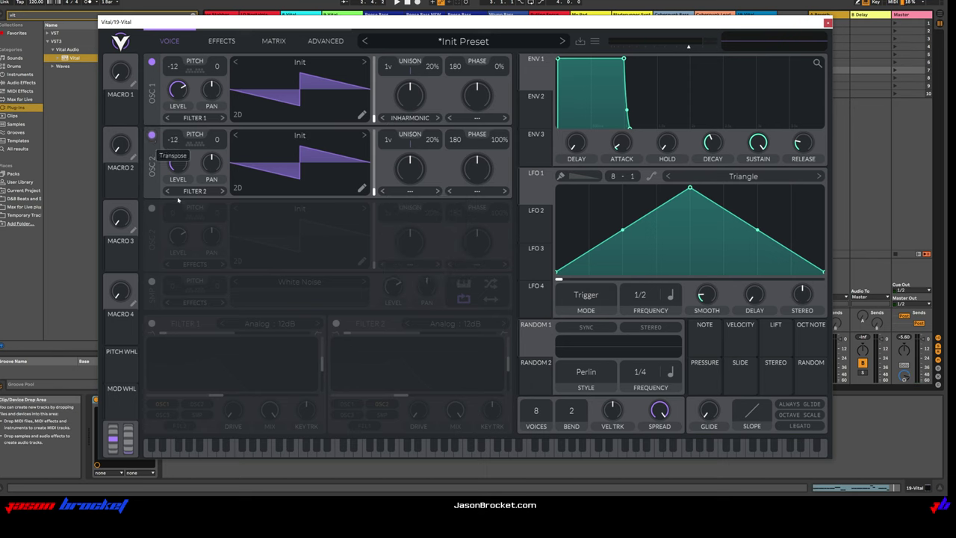
Load the A Cry For Squares wavetable into oscillator 2 and shift its wavetable frame
click(301, 136)
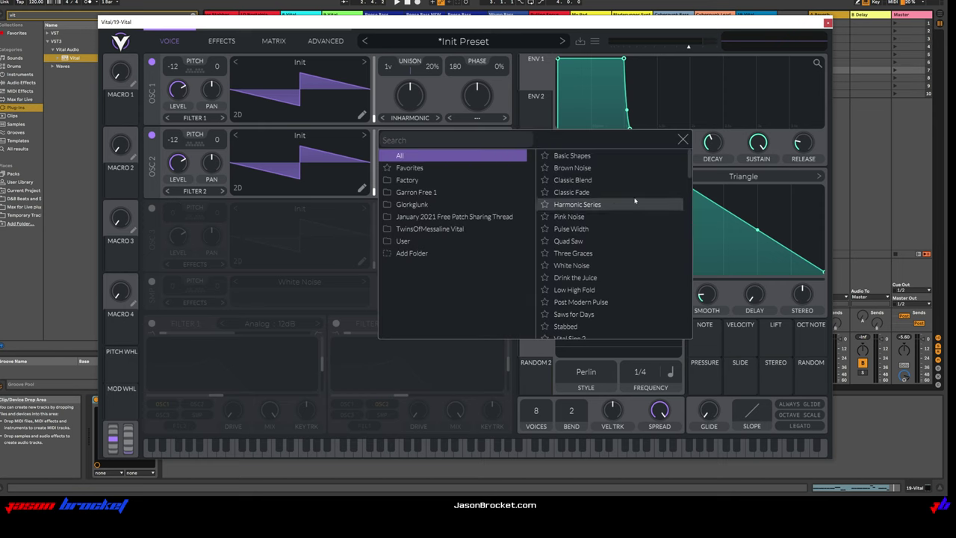
scroll(619, 195, down, 5)
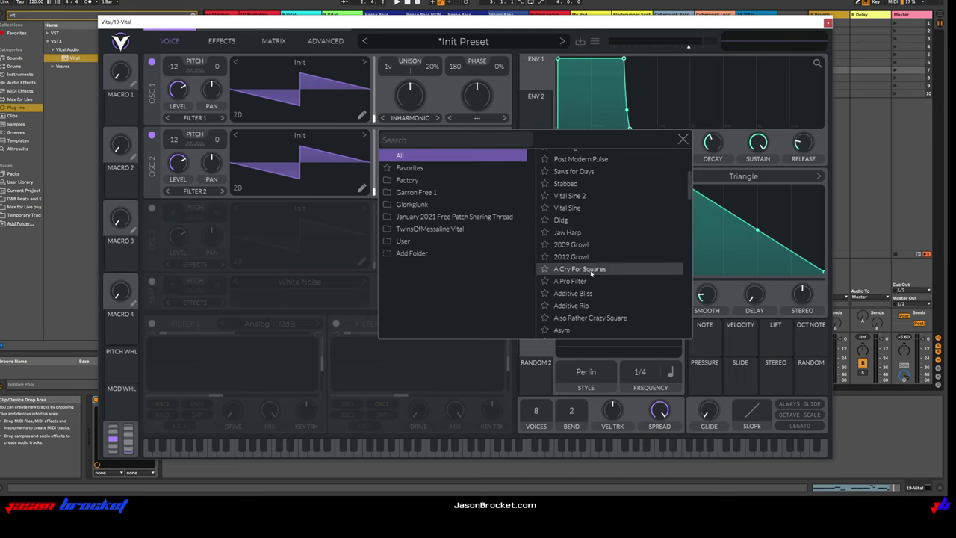
click(590, 270)
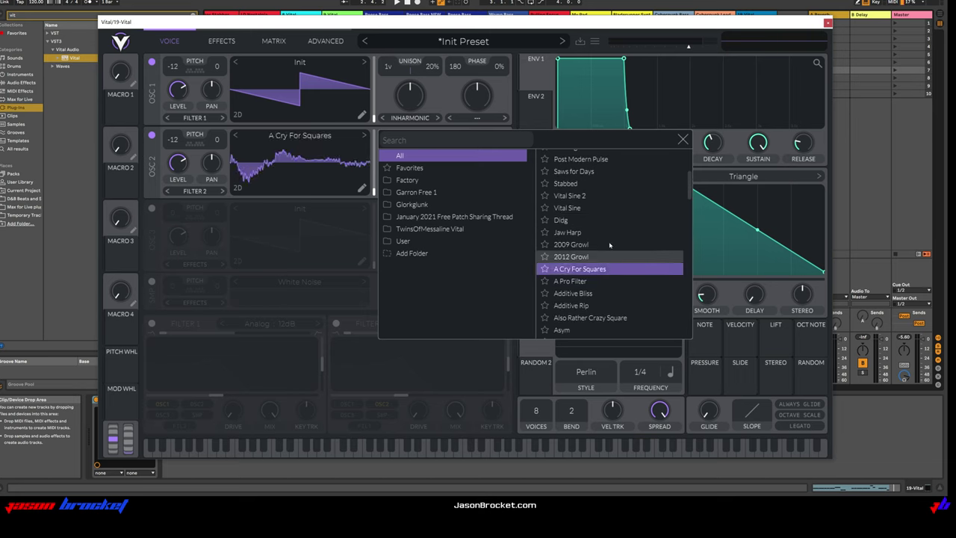
click(681, 140)
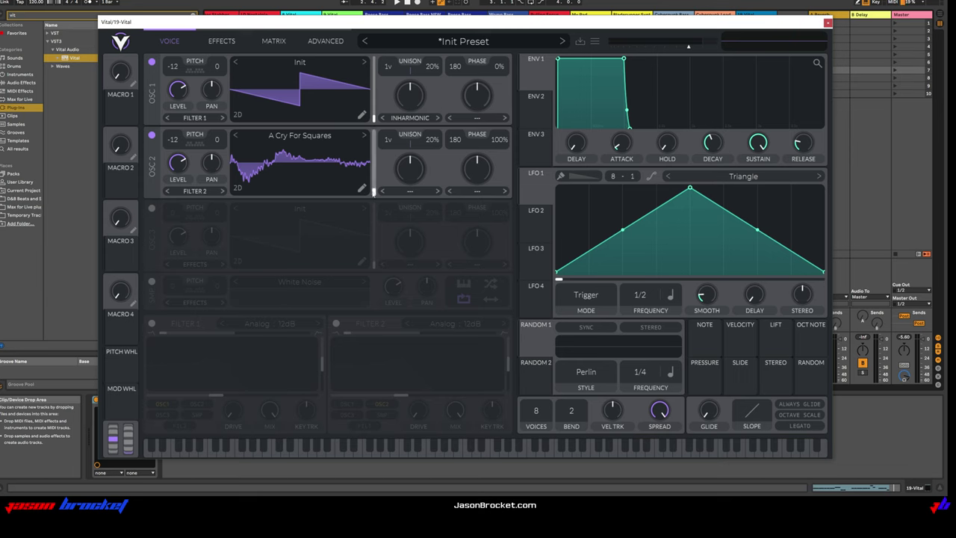
drag(373, 191, 374, 150)
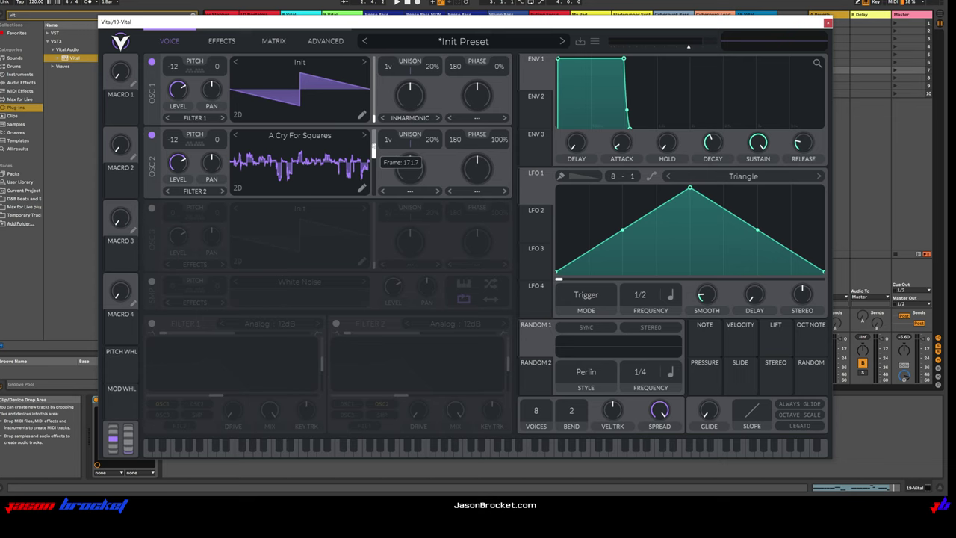
drag(373, 151, 373, 150)
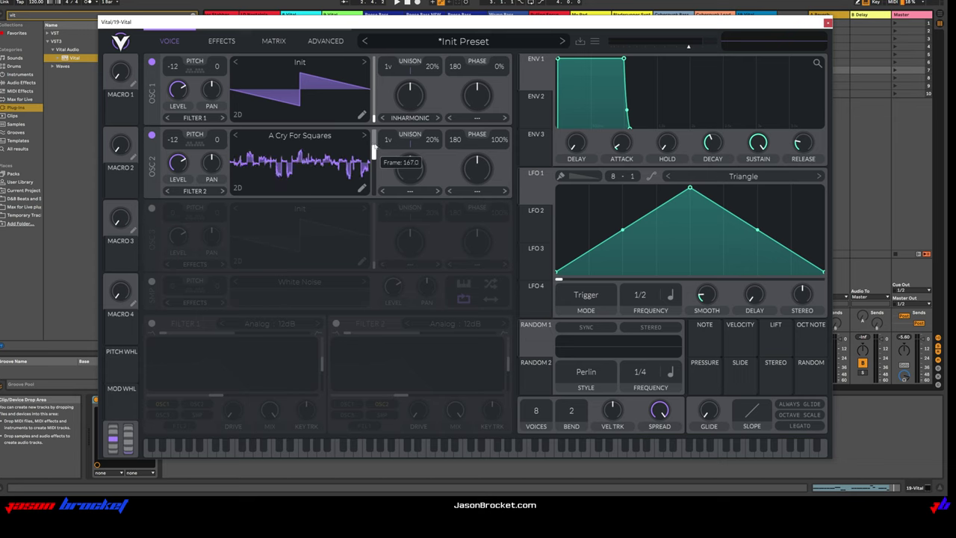
Route oscillator 2 to Filter 1 and reset its phase randomization to 0%
click(195, 191)
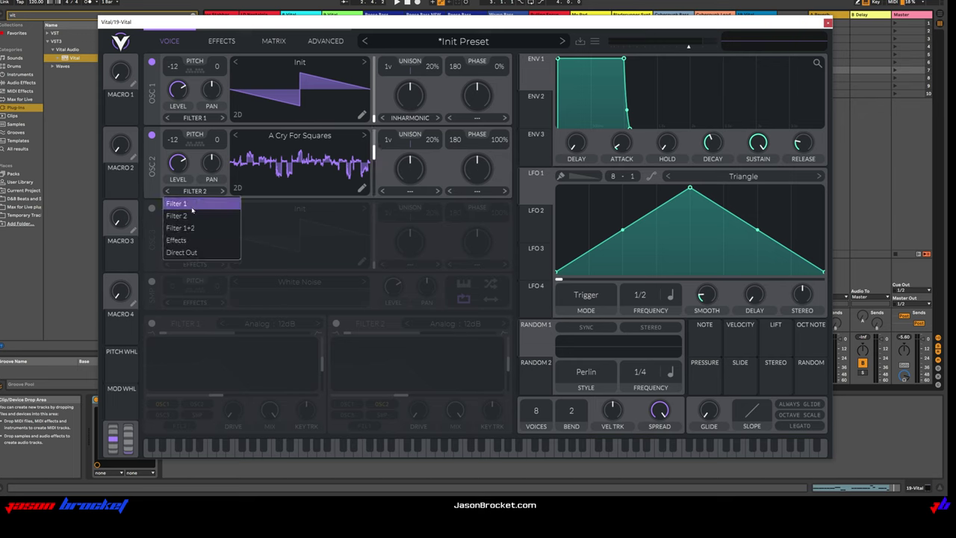
click(189, 208)
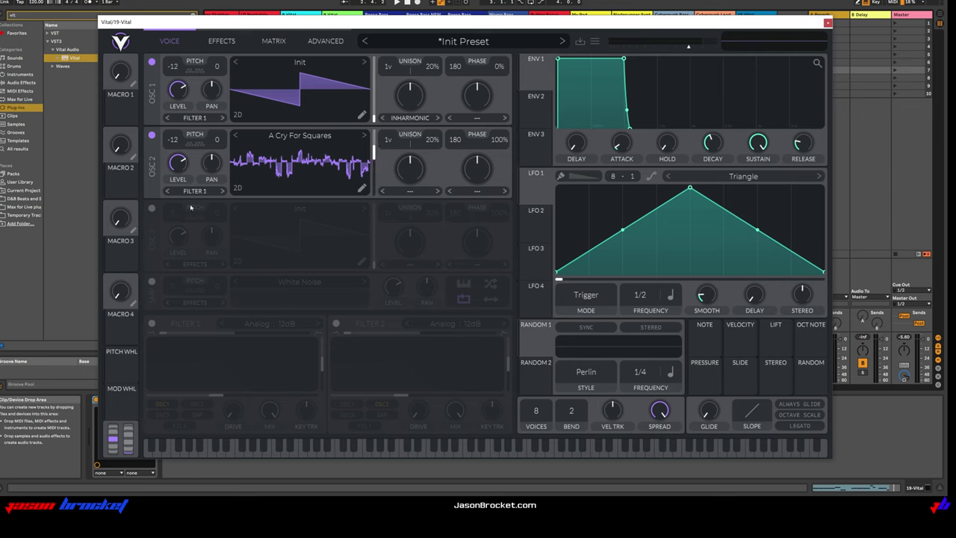
double_click(500, 140)
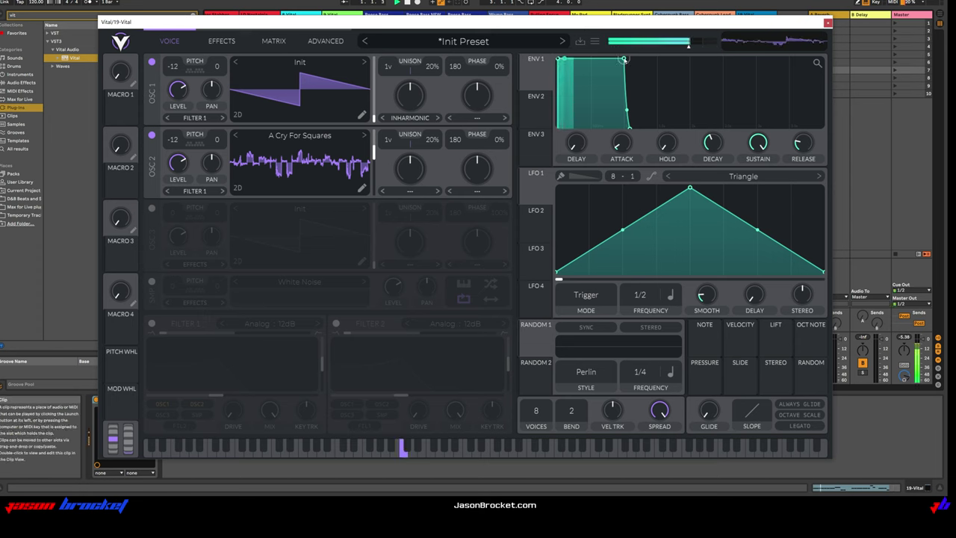
Give envelope 1 a quick decay to a low sustain and an attack of about 0.017 seconds
drag(623, 59, 586, 132)
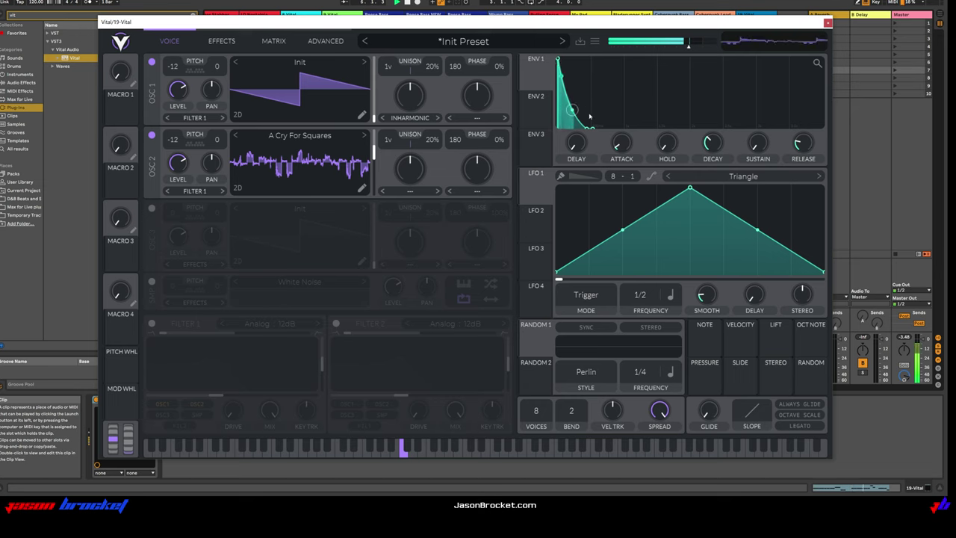
mouse_move(619, 143)
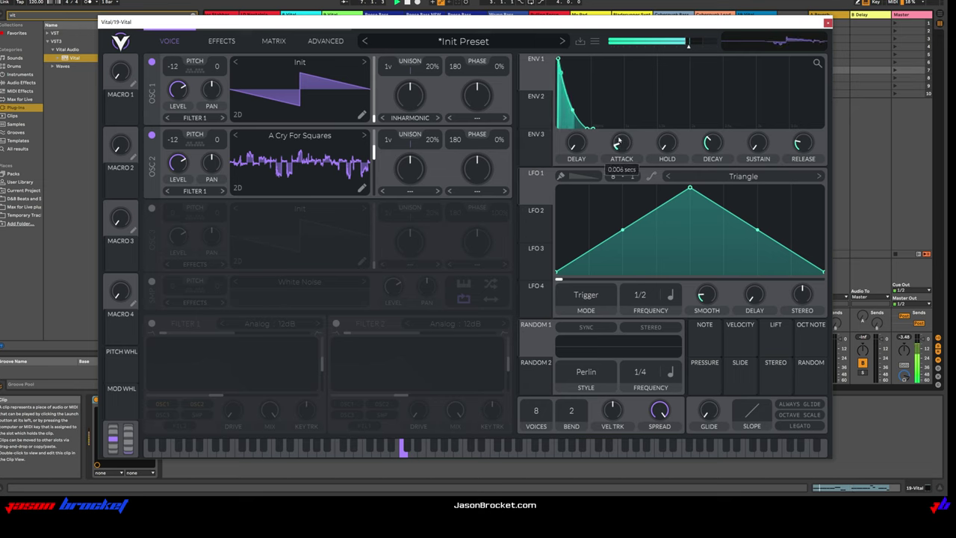
drag(617, 141, 619, 139)
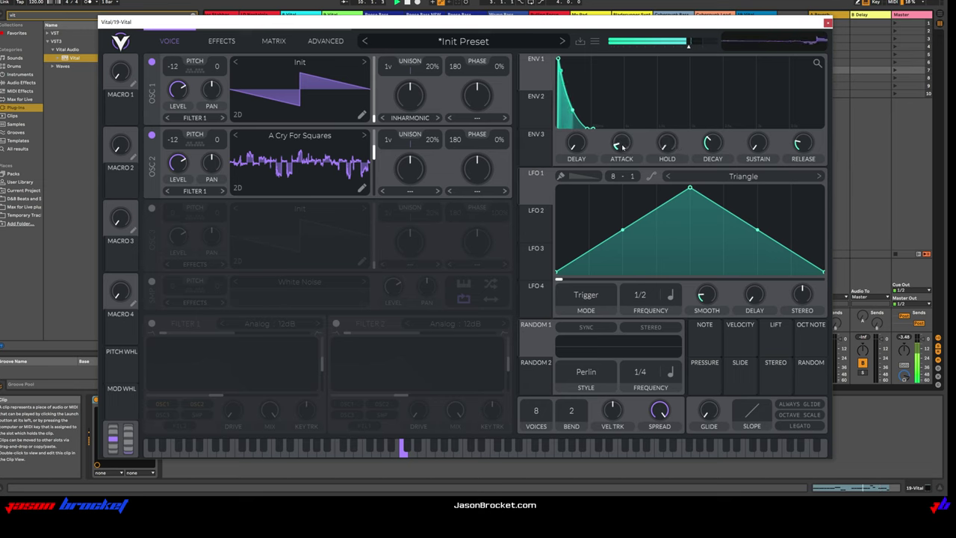
mouse_move(623, 144)
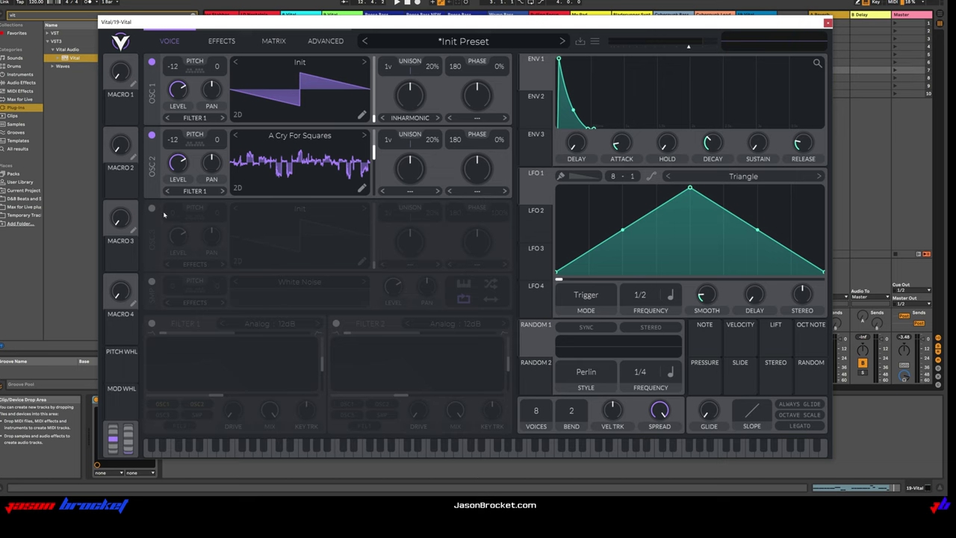
Enable oscillator 3 and load the 2009 Growl wavetable into it
click(152, 209)
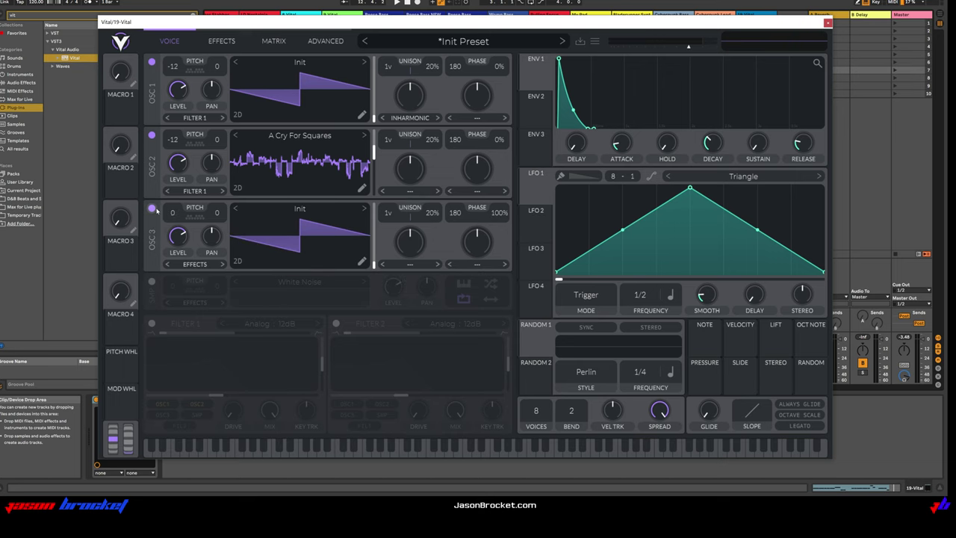
click(314, 210)
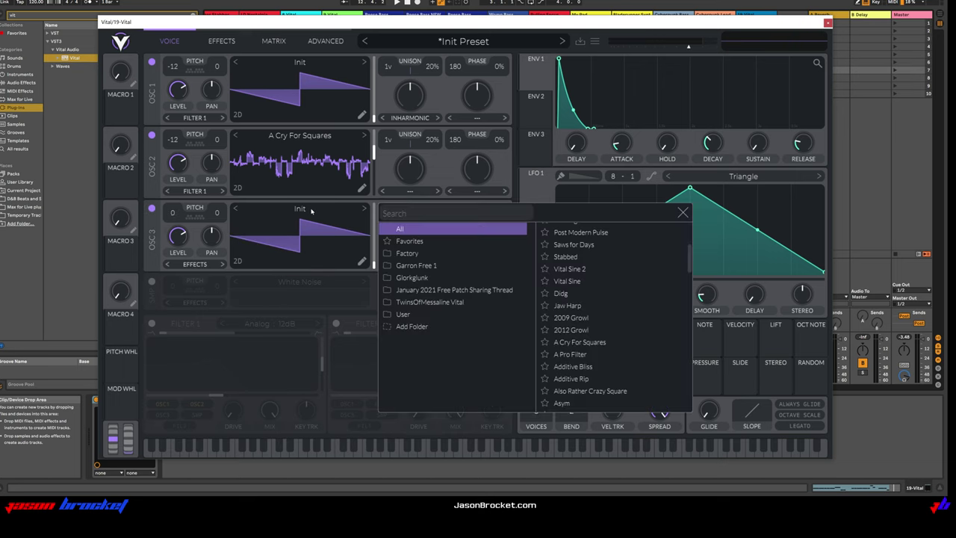
click(573, 318)
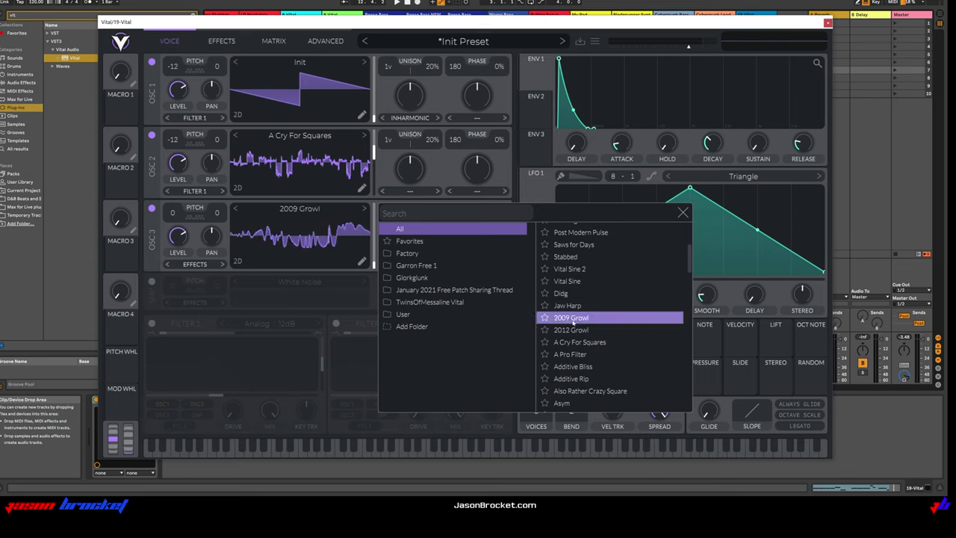
click(681, 213)
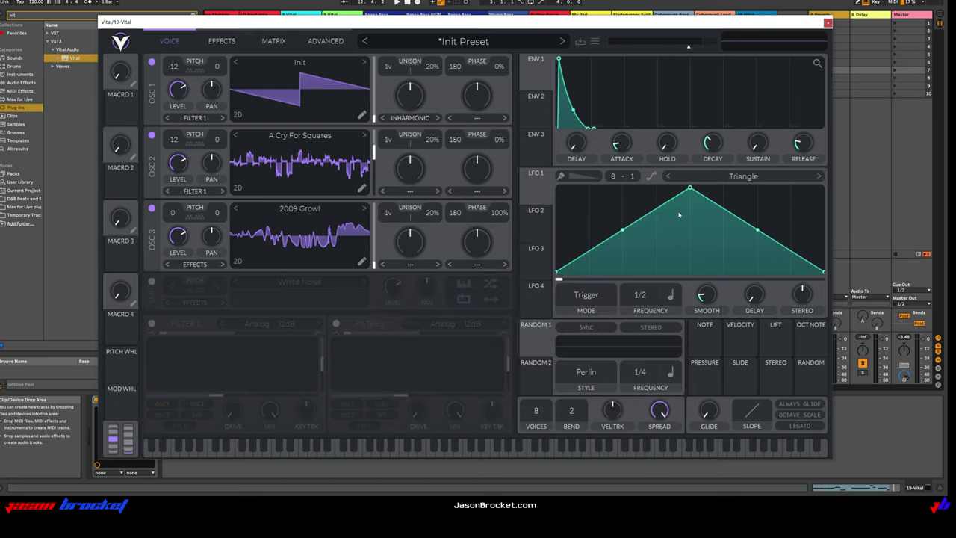
Route oscillator 3 to Filter 1 with 8 unison voices at 15% detune
click(194, 264)
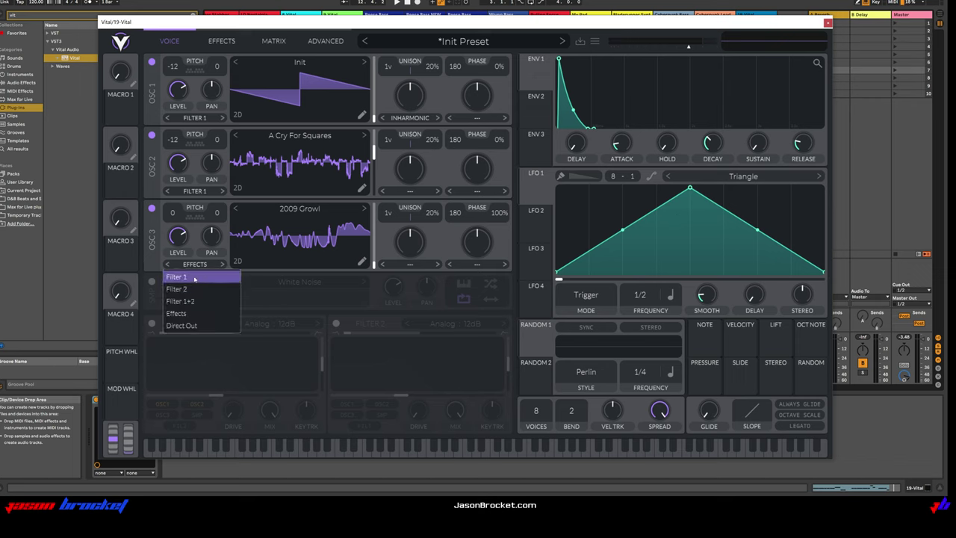
click(195, 278)
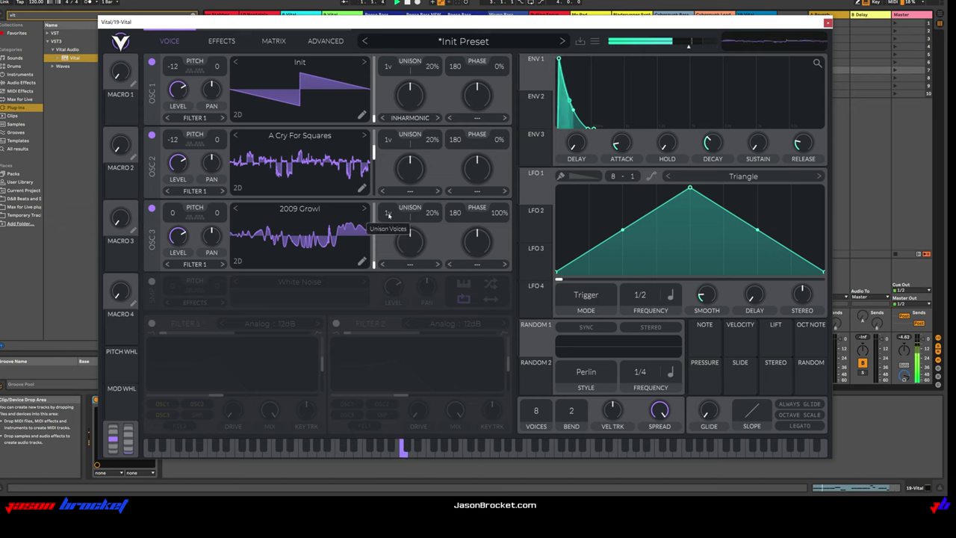
drag(388, 214, 391, 180)
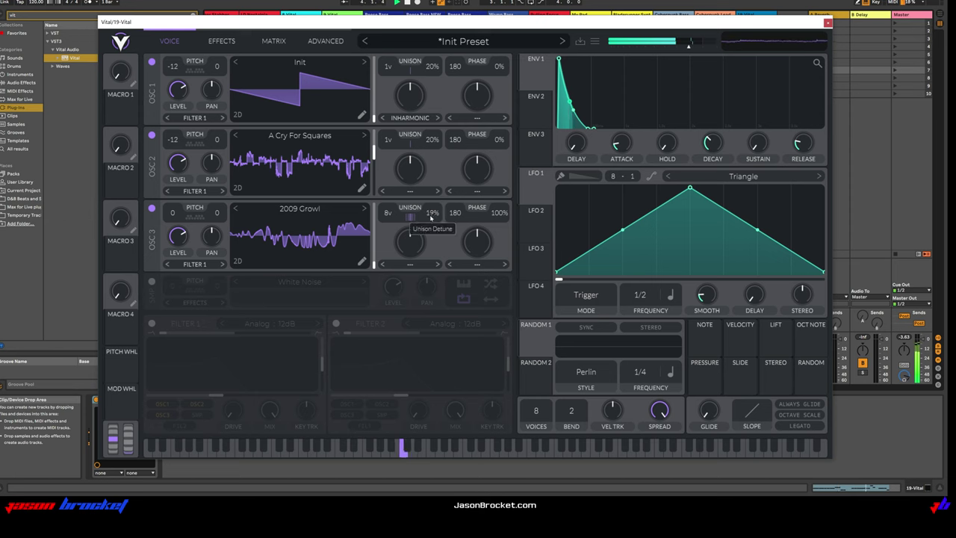
drag(432, 216, 432, 222)
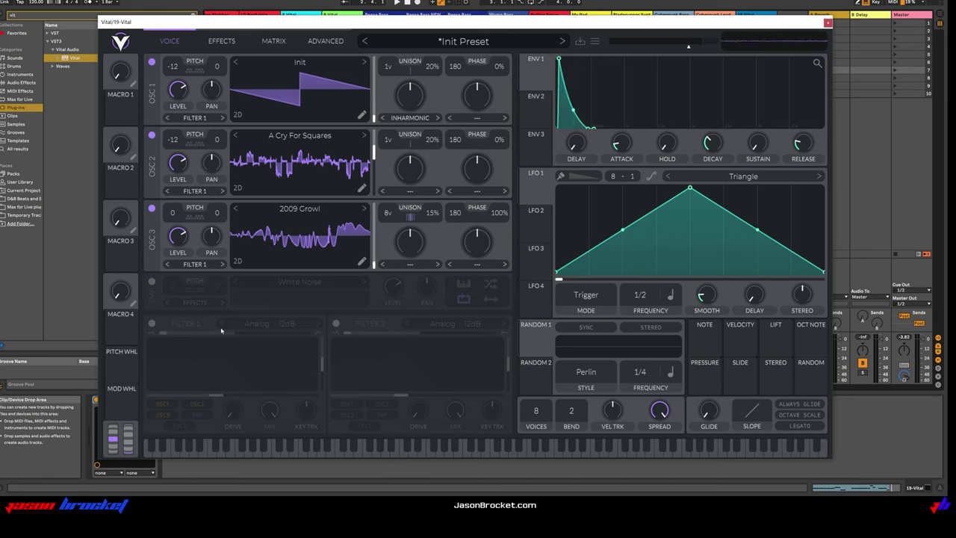
Enable Filter 1 as a Dirty 12dB filter with low cutoff and resonance at 0%
click(152, 324)
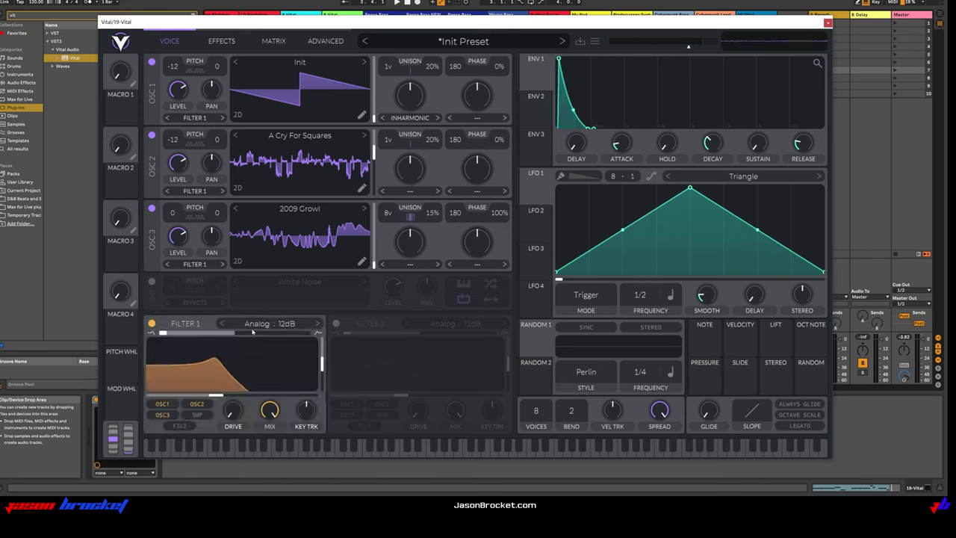
click(270, 324)
click(336, 340)
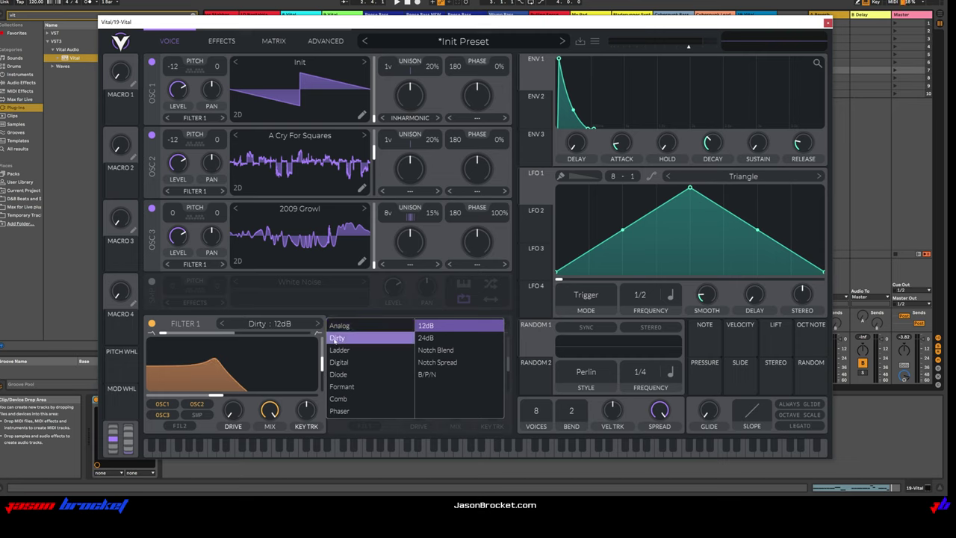
click(216, 334)
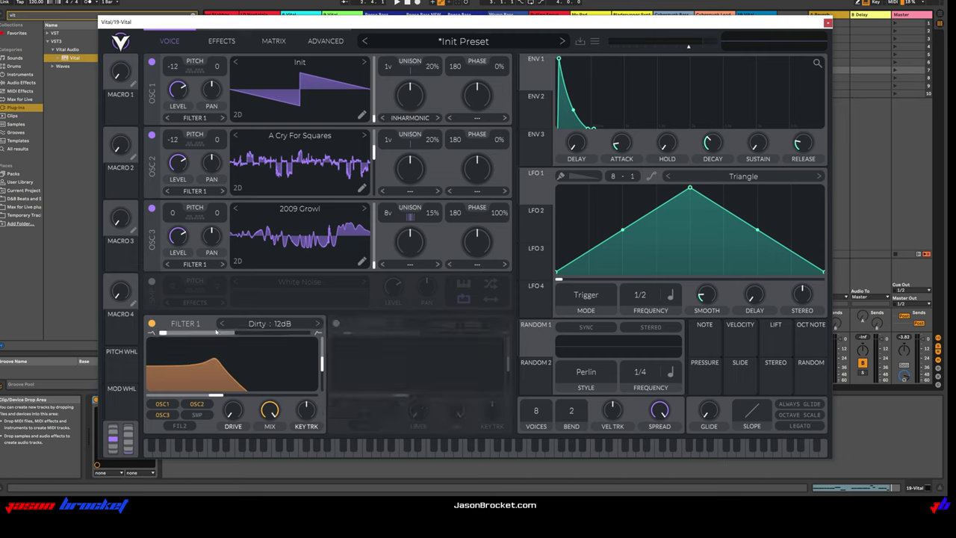
drag(215, 396, 169, 394)
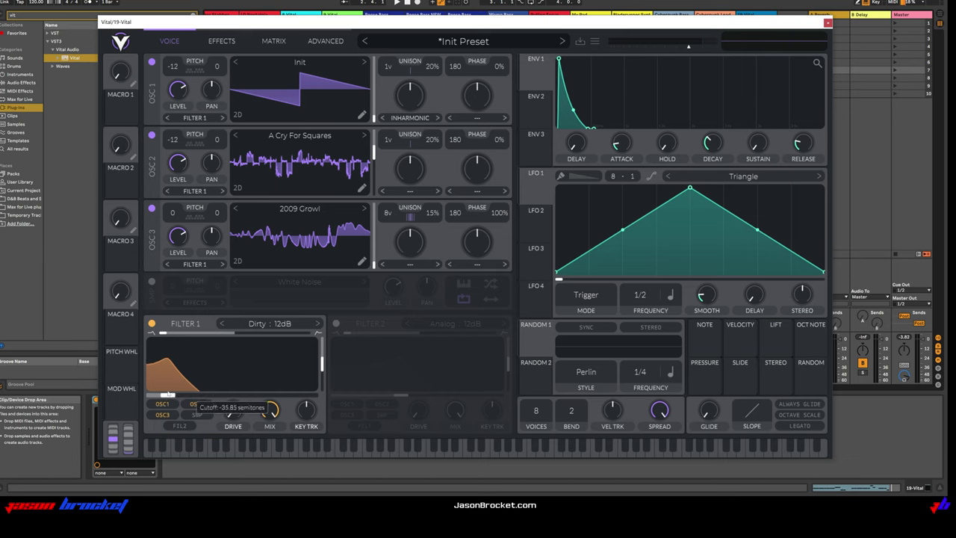
drag(322, 364, 325, 396)
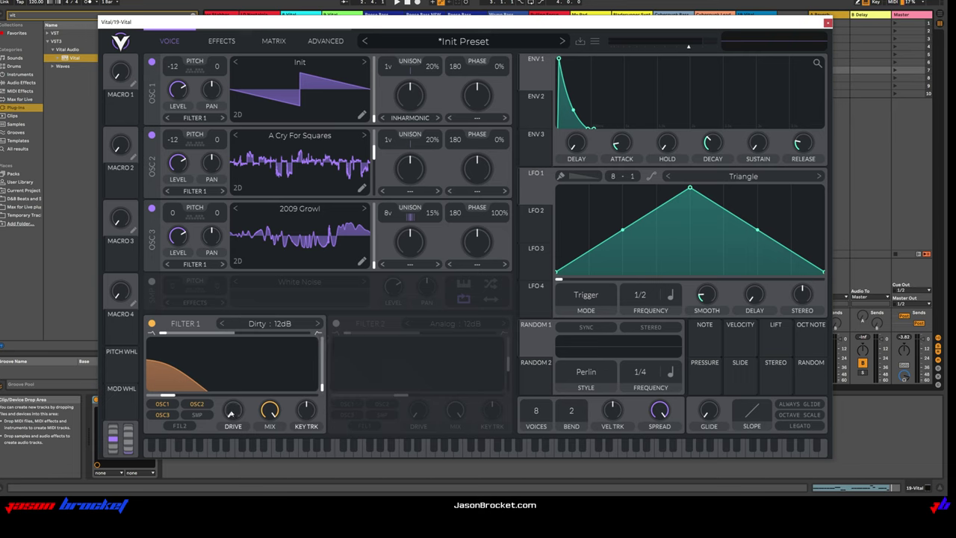
mouse_move(232, 411)
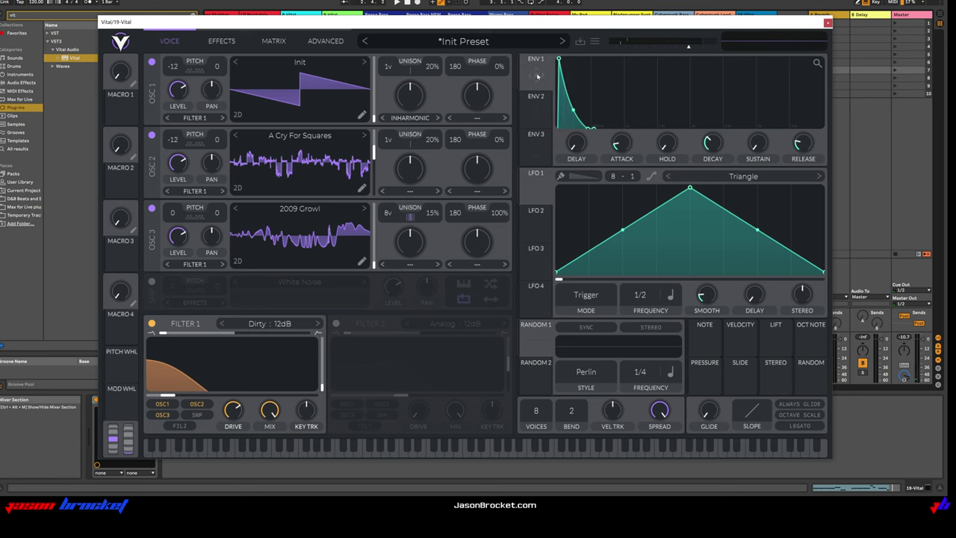
Assign envelope 1 to Filter 1's cutoff and reduce the modulation amount to about 69.12
mouse_move(536, 75)
drag(539, 85, 239, 381)
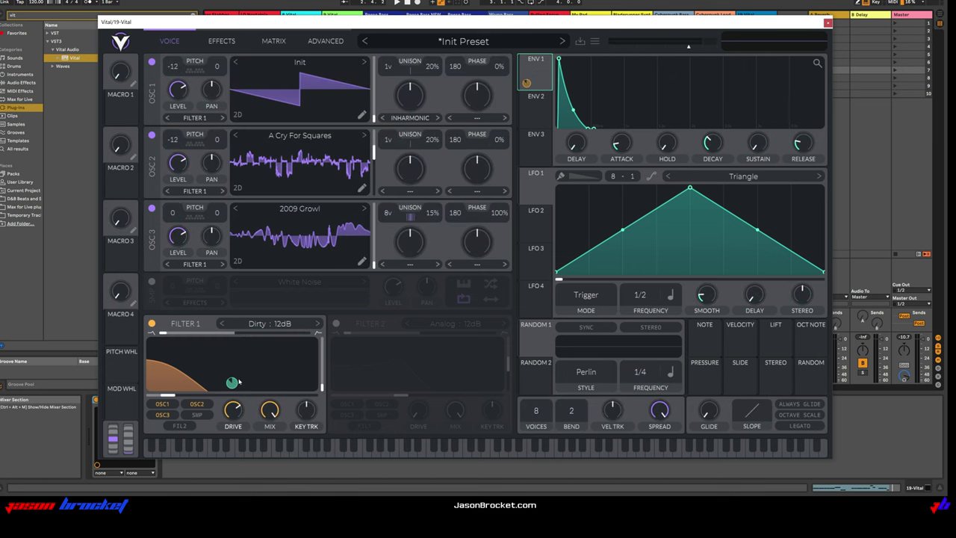
mouse_move(231, 382)
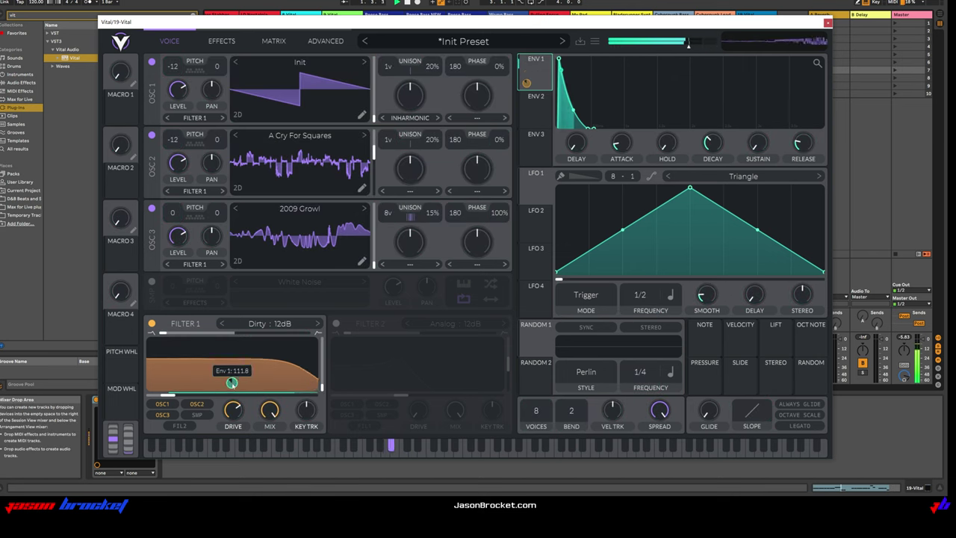
mouse_move(232, 382)
mouse_down()
mouse_move(231, 402)
mouse_move(232, 382)
mouse_up()
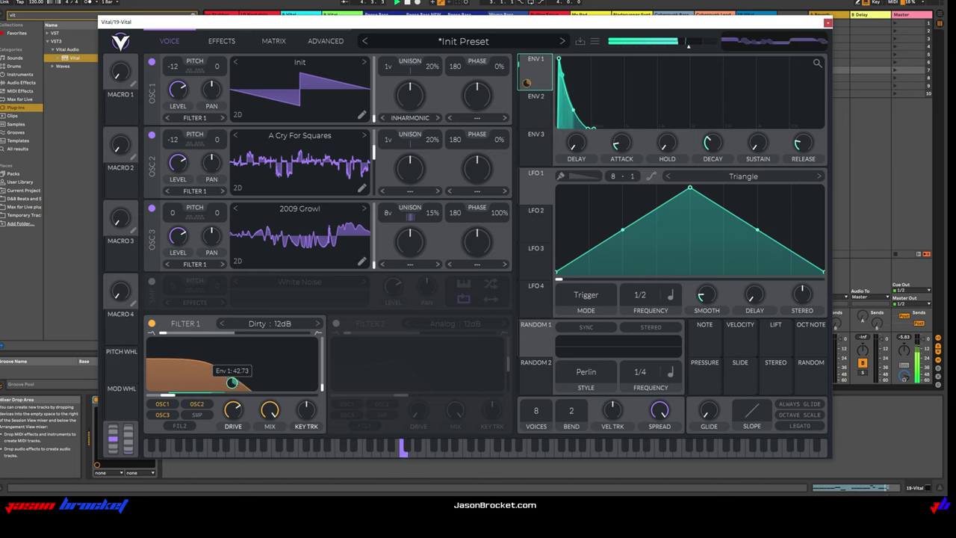
mouse_move(232, 383)
mouse_down()
mouse_move(232, 401)
mouse_move(231, 382)
mouse_up()
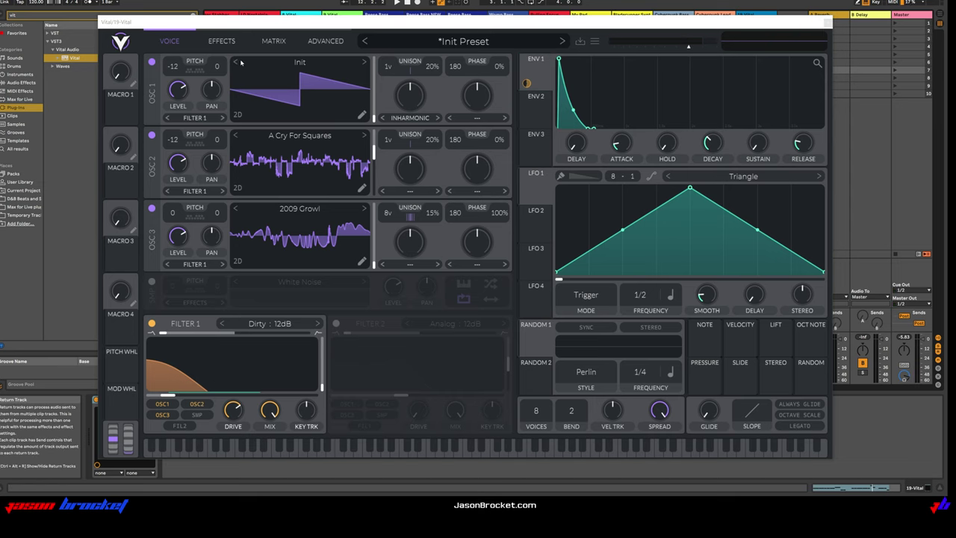
Move the EQ to the top of the effects chain and cut its high shelf by about 7 dB
click(221, 41)
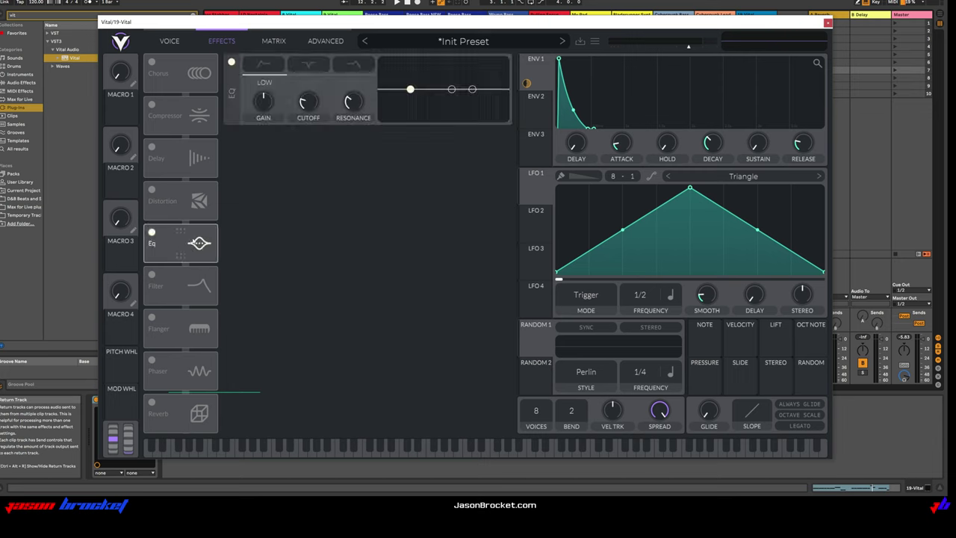
drag(199, 242, 195, 98)
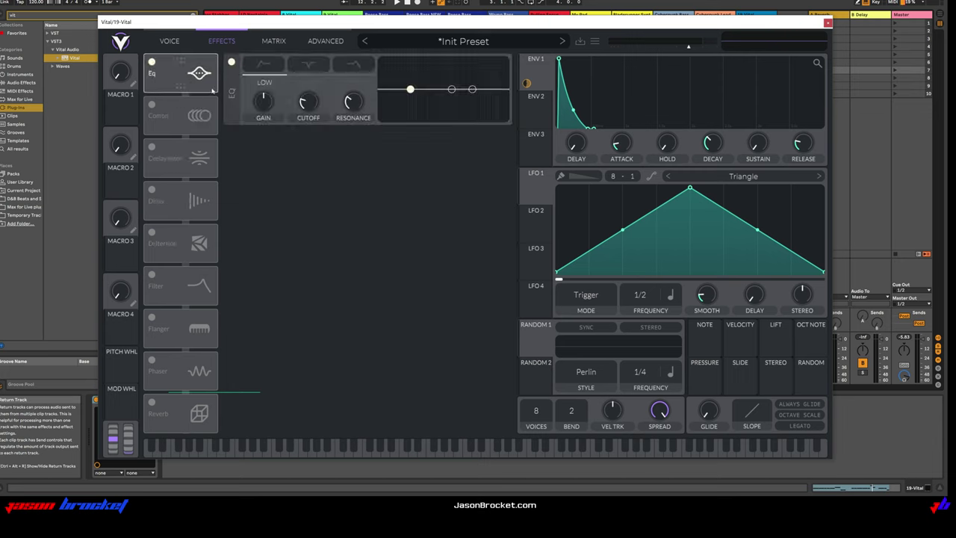
click(354, 66)
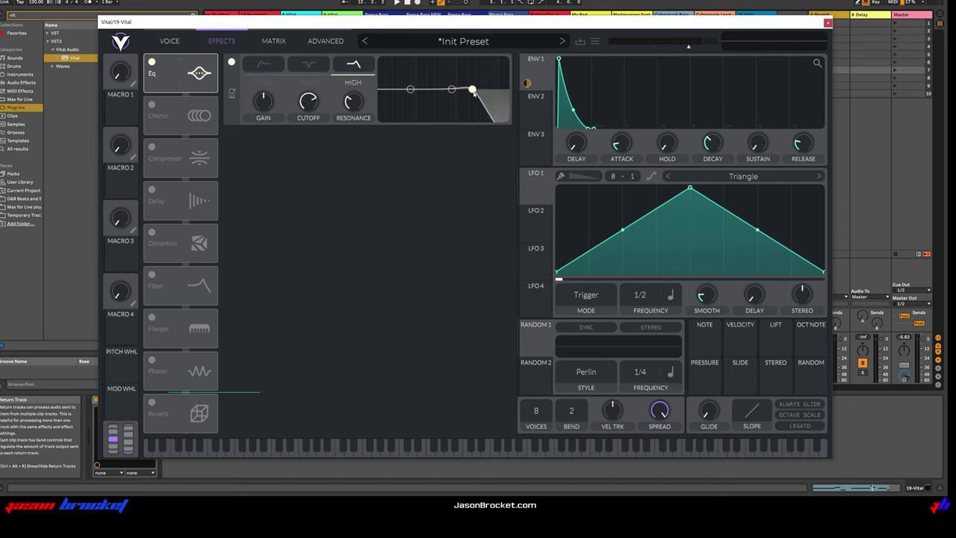
drag(473, 91, 458, 89)
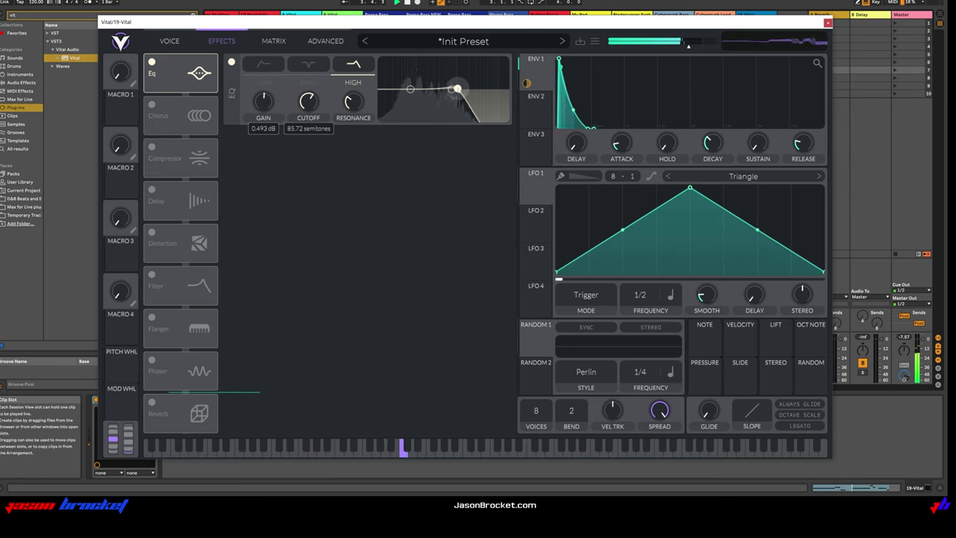
drag(457, 89, 463, 104)
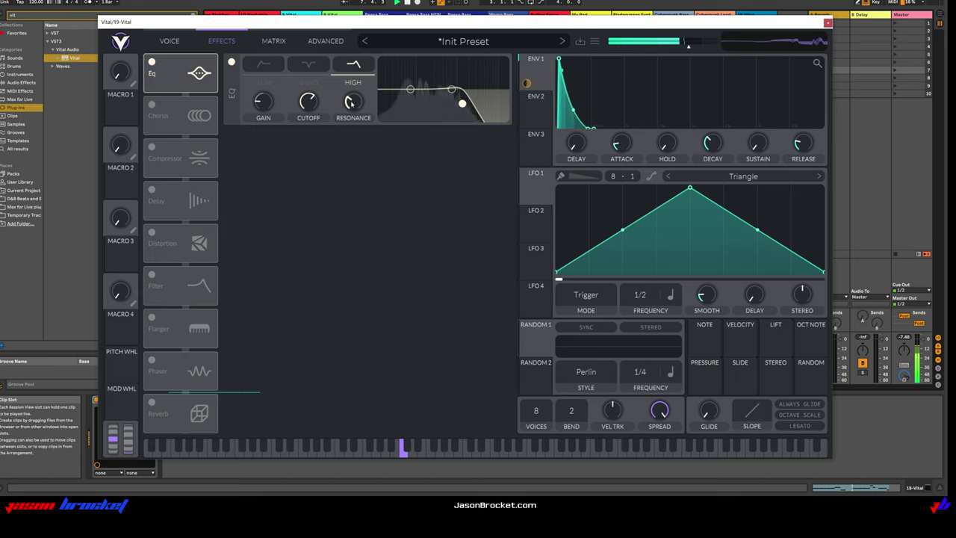
scroll(354, 103, down, 5)
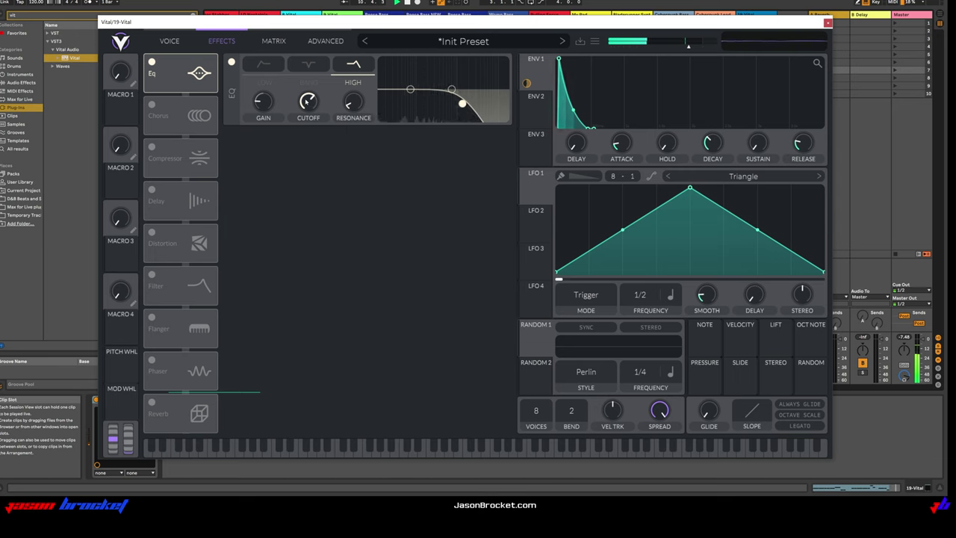
mouse_move(306, 98)
click(463, 103)
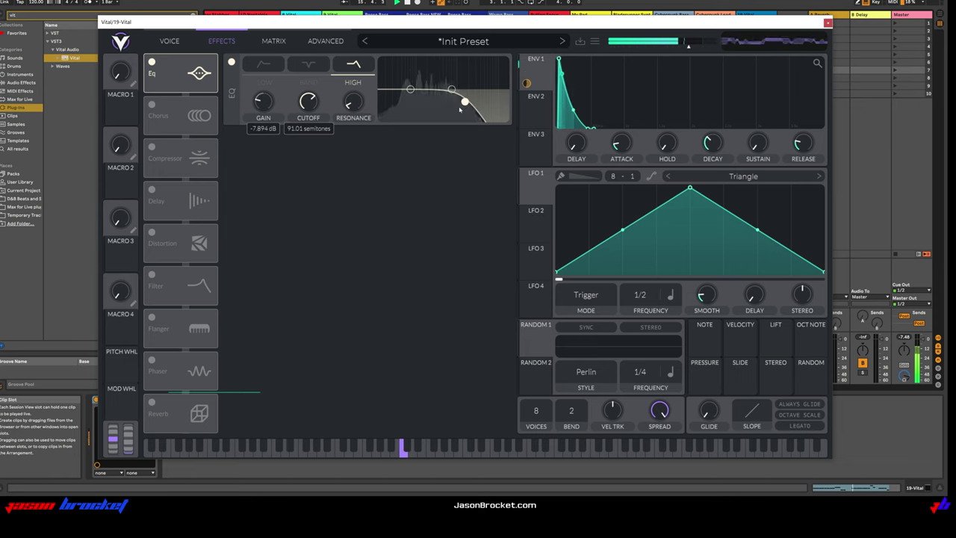
Boost the EQ's middle band by about 3.45 dB while auditioning playback
click(451, 89)
drag(451, 87, 452, 85)
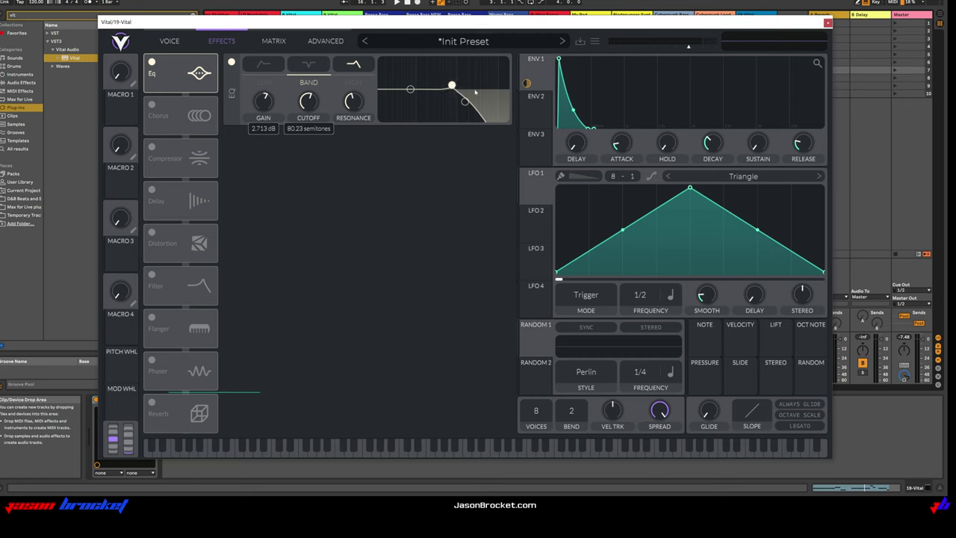
key(space)
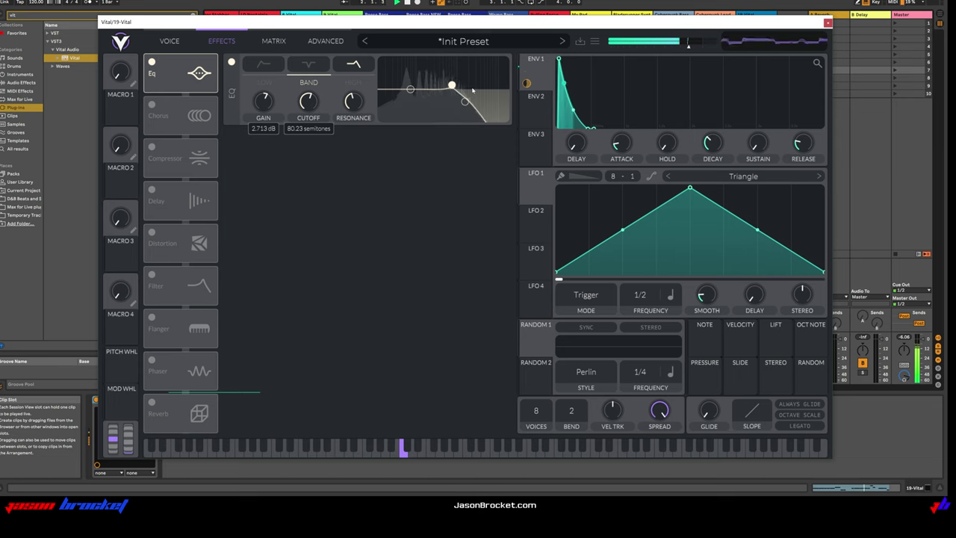
click(465, 102)
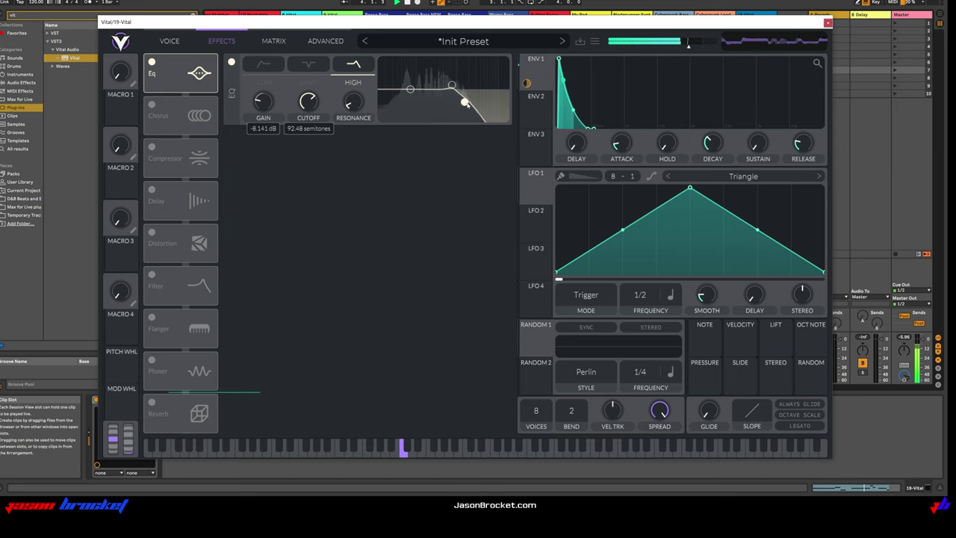
click(452, 85)
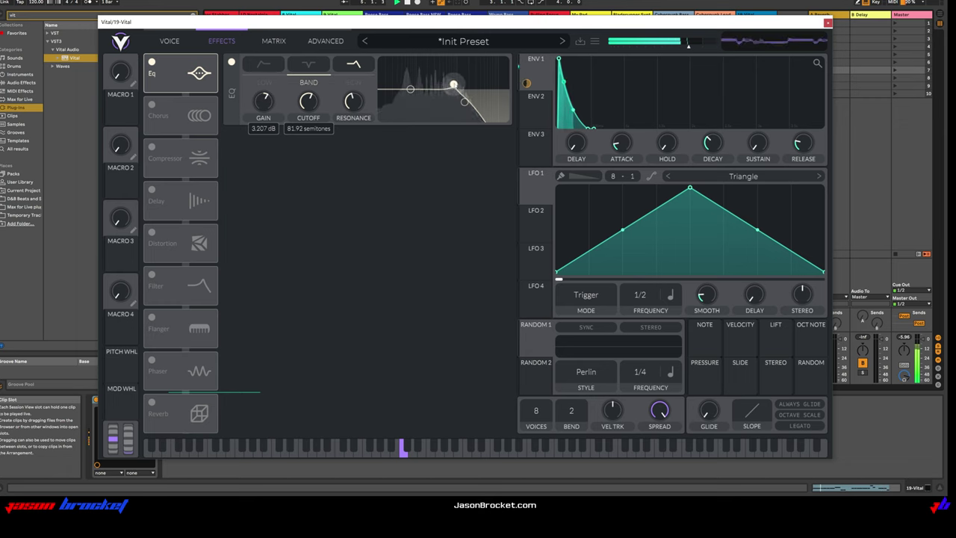
drag(454, 81, 453, 83)
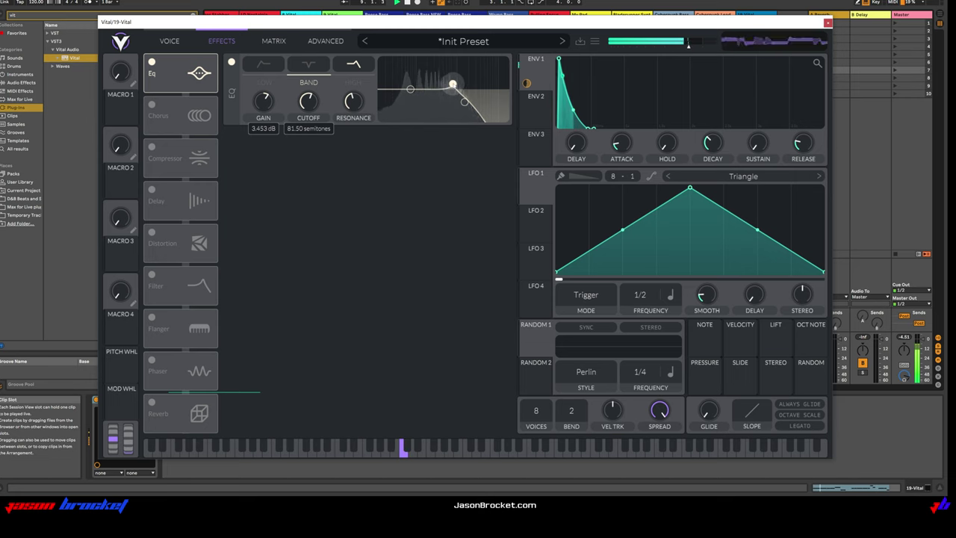
click(463, 102)
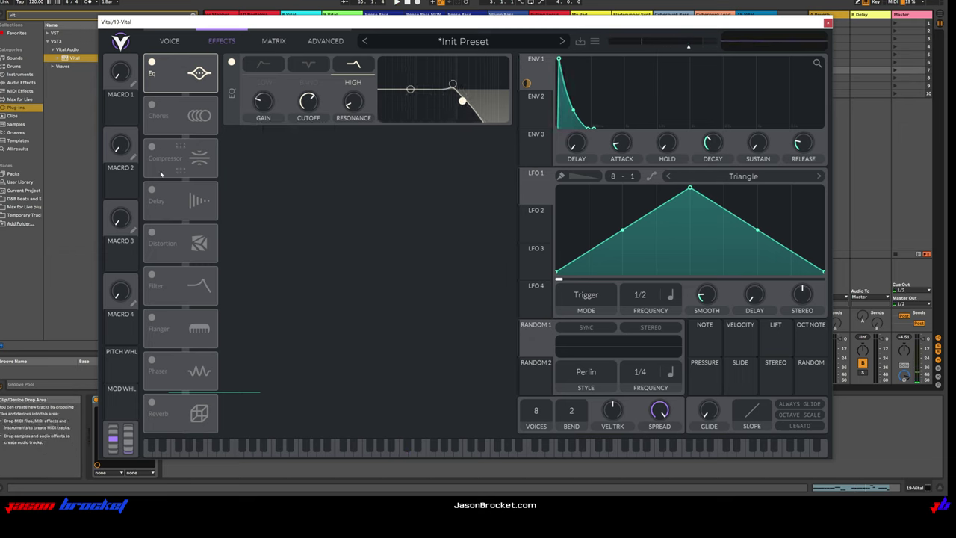
click(150, 239)
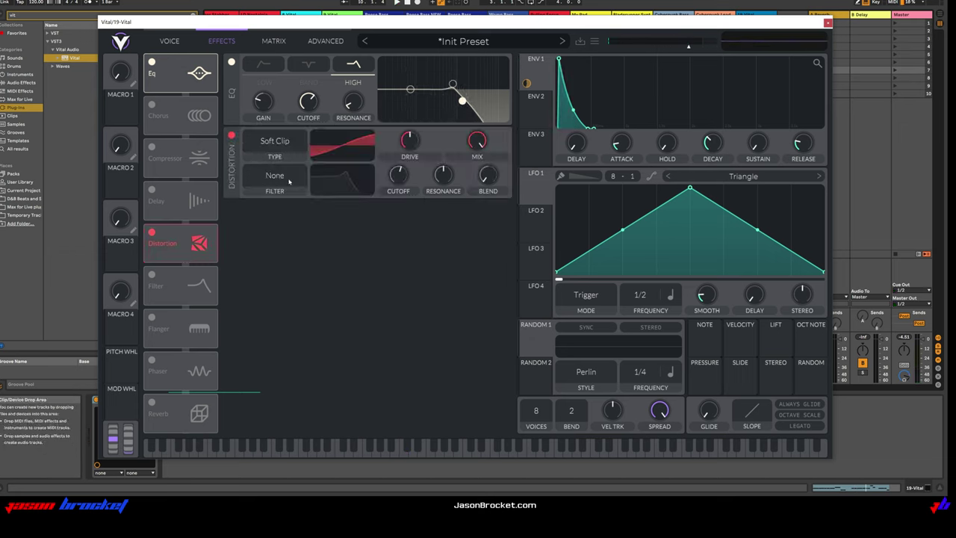
Set the distortion to Sine Fold with 12.90 dB drive and mix 0.465
click(278, 141)
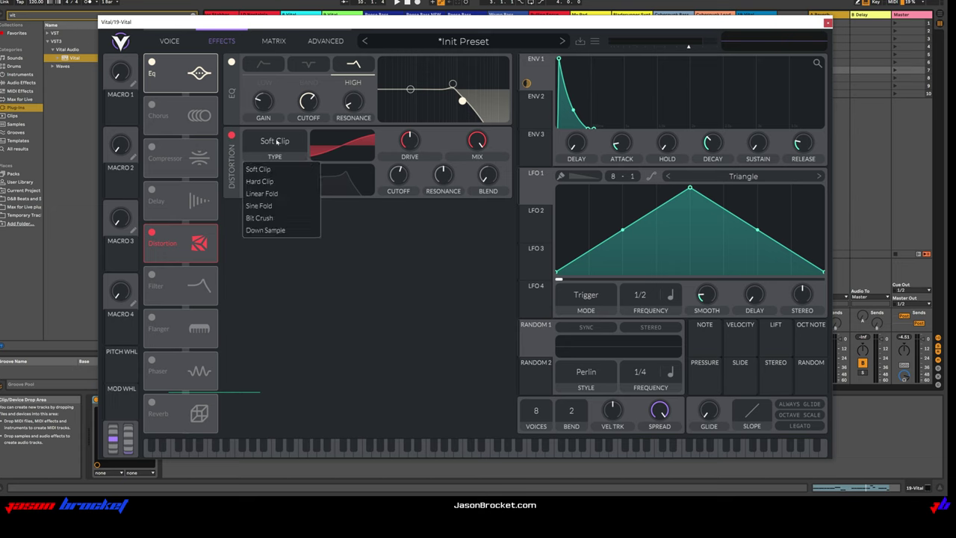
click(277, 206)
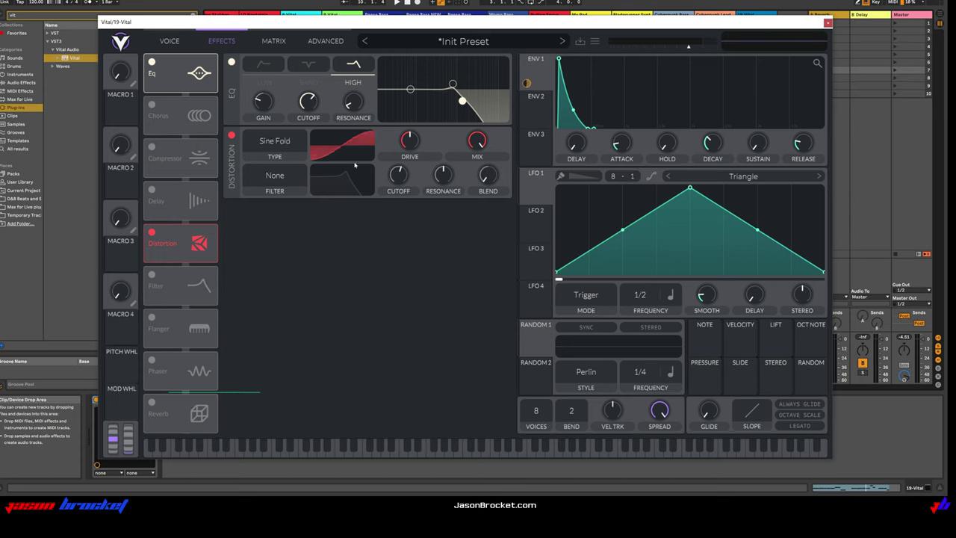
drag(410, 147, 417, 135)
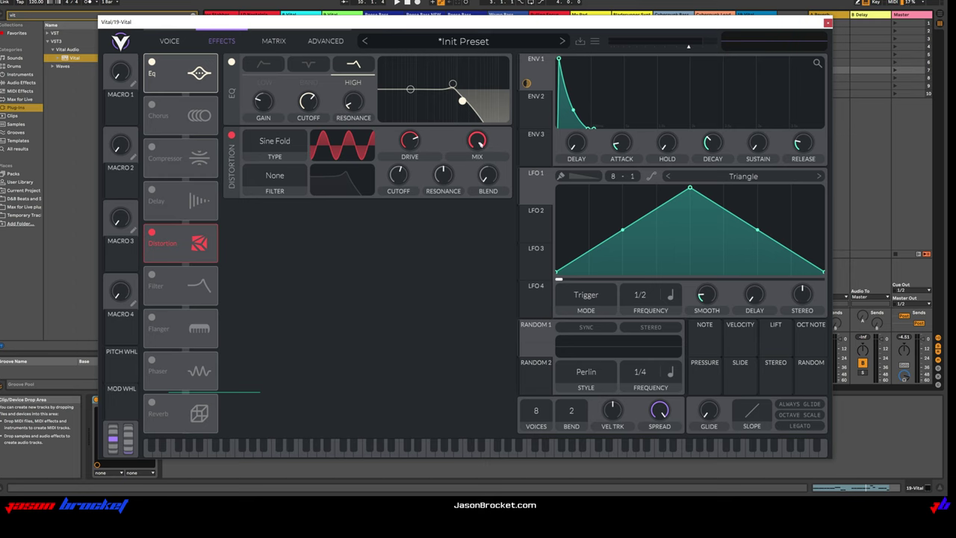
key(space)
drag(480, 142, 470, 198)
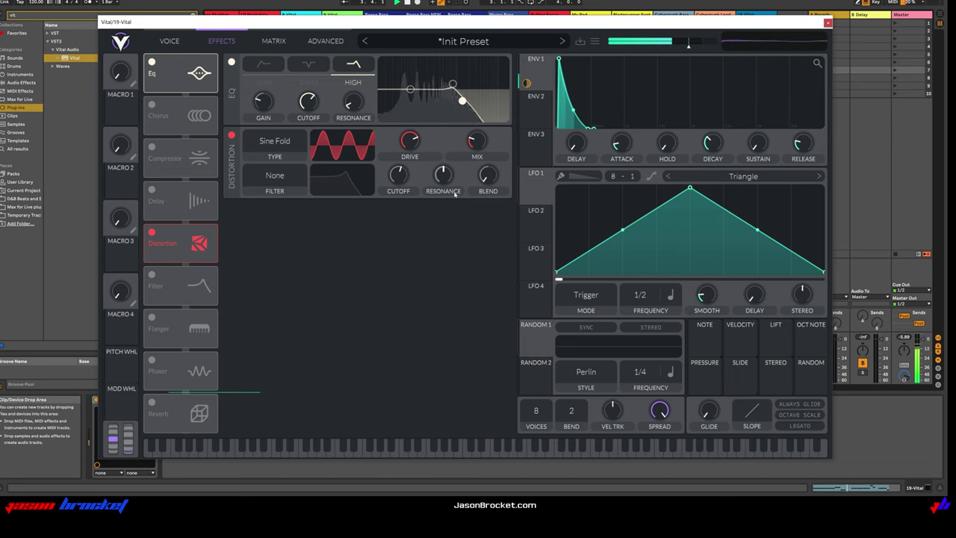
Add a pre-distortion filter at 44.80 semitones cutoff, 32% resonance and blend 2.000
click(279, 180)
click(276, 214)
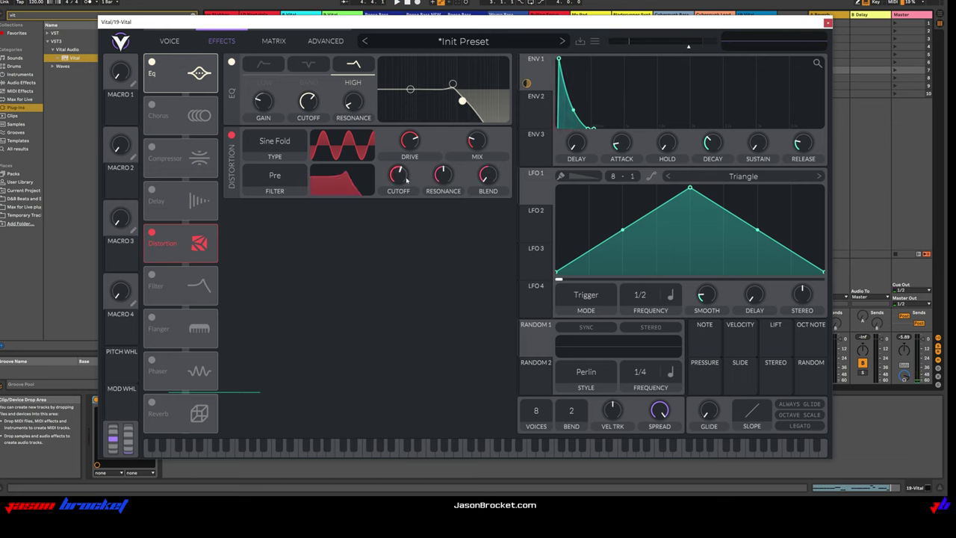
drag(400, 176, 402, 201)
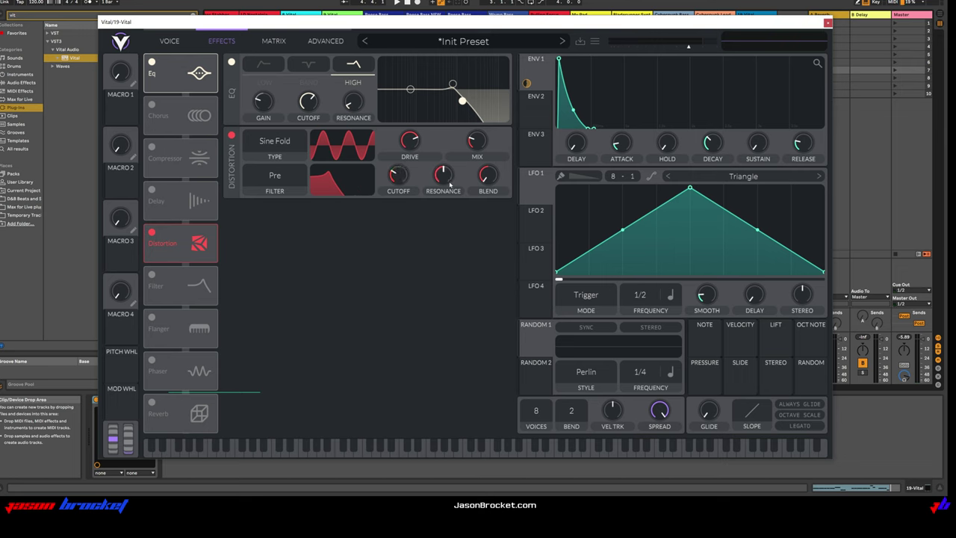
drag(446, 176, 452, 246)
drag(484, 179, 508, 111)
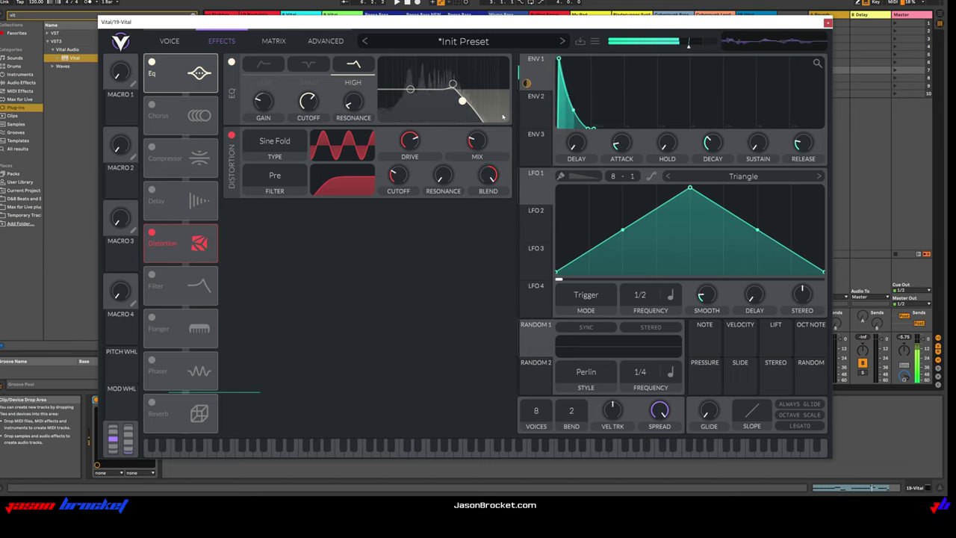
Enable the compressor after the distortion in Low Band mode and start playback
click(151, 146)
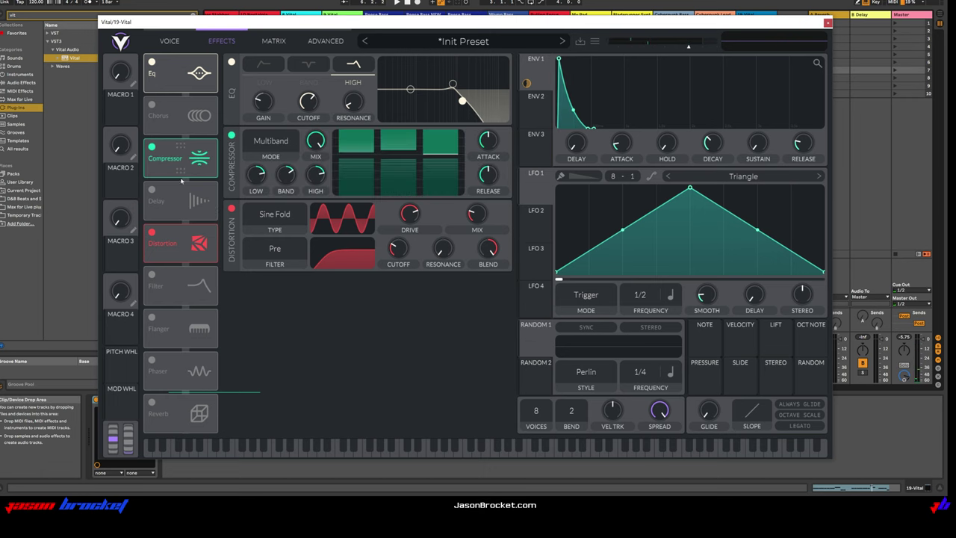
drag(179, 155, 180, 247)
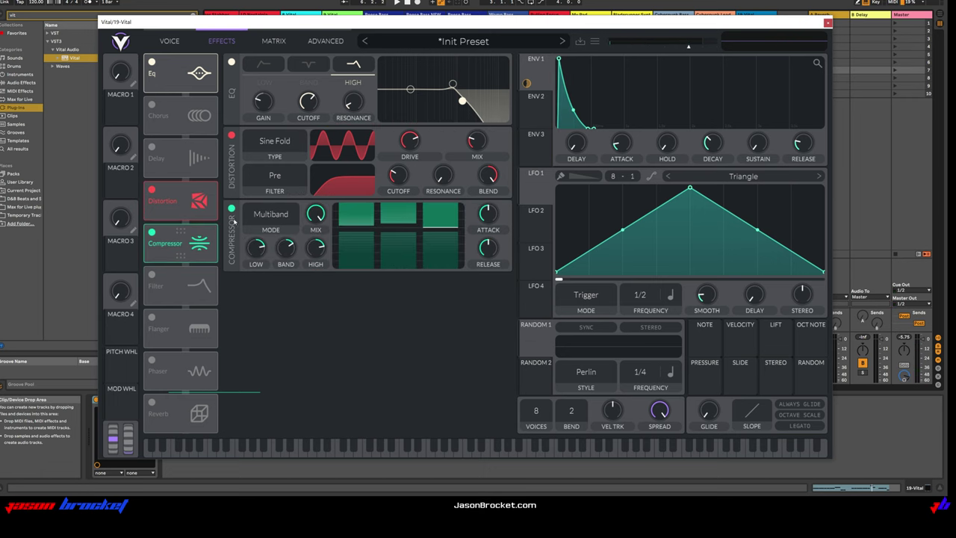
click(281, 215)
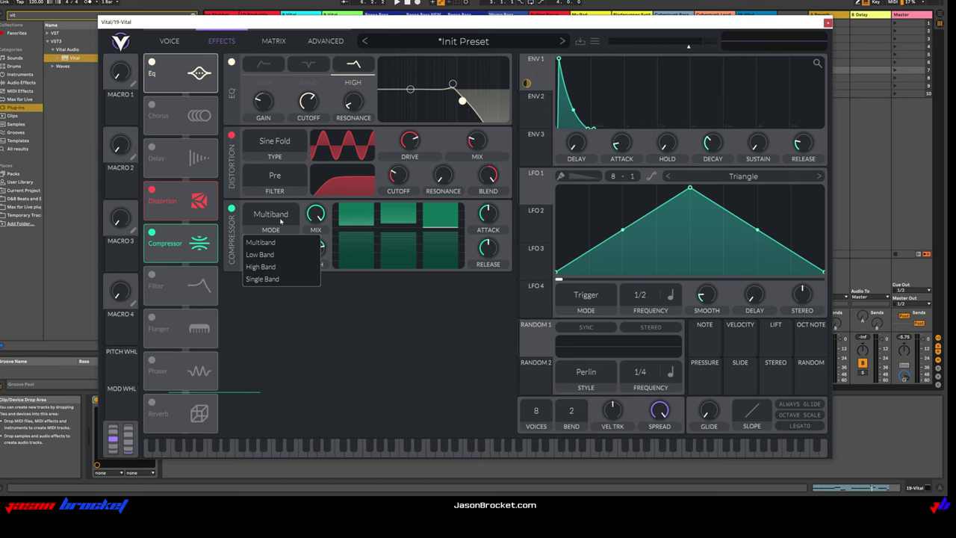
click(282, 253)
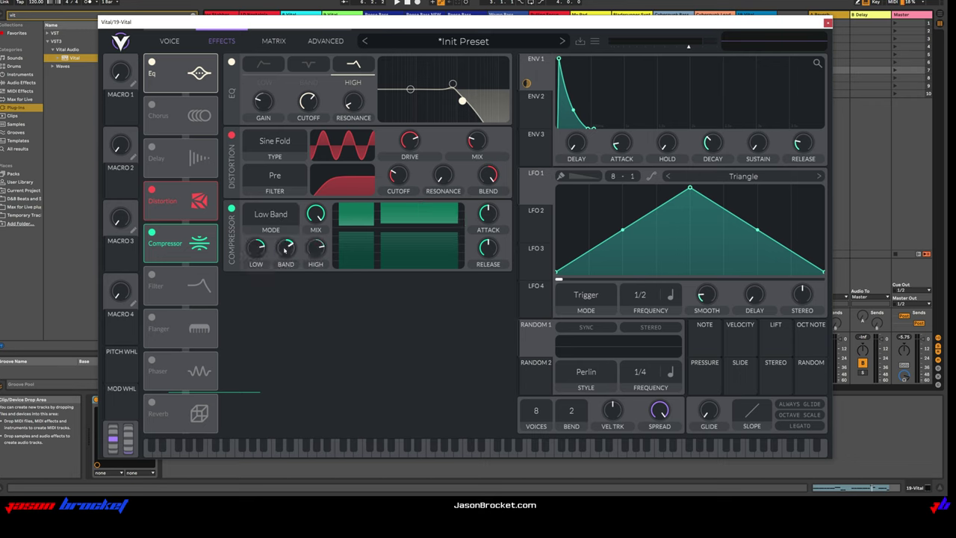
key(space)
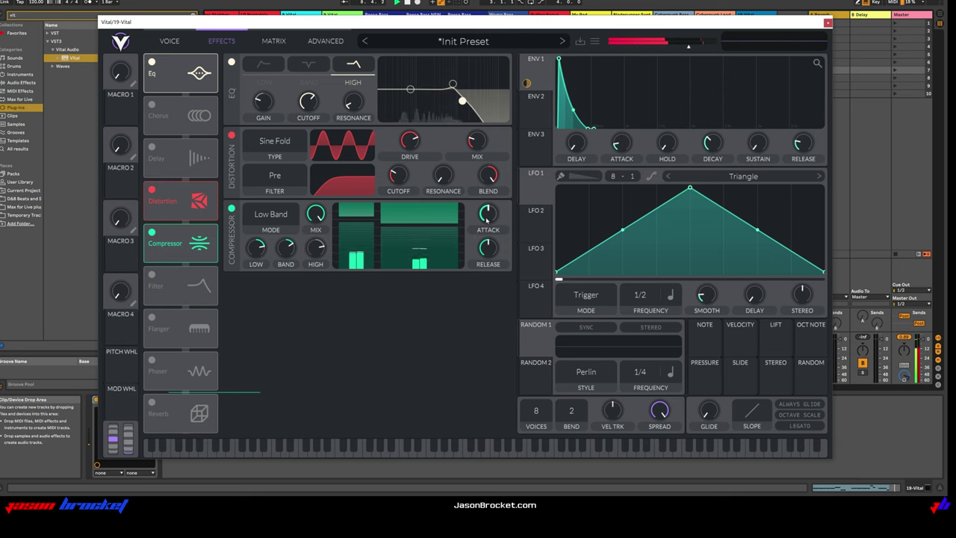
Lower the compressor's high-band setting
mouse_move(487, 214)
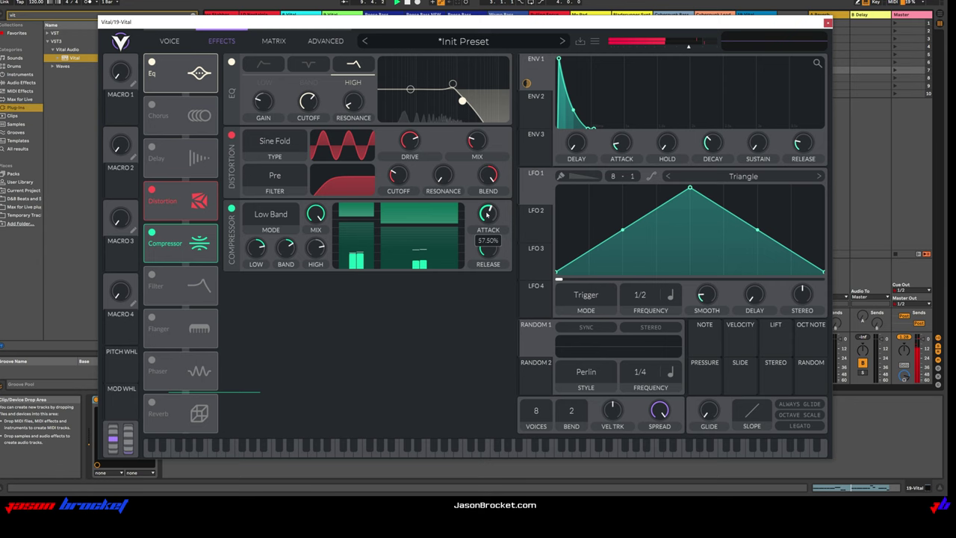
mouse_move(488, 253)
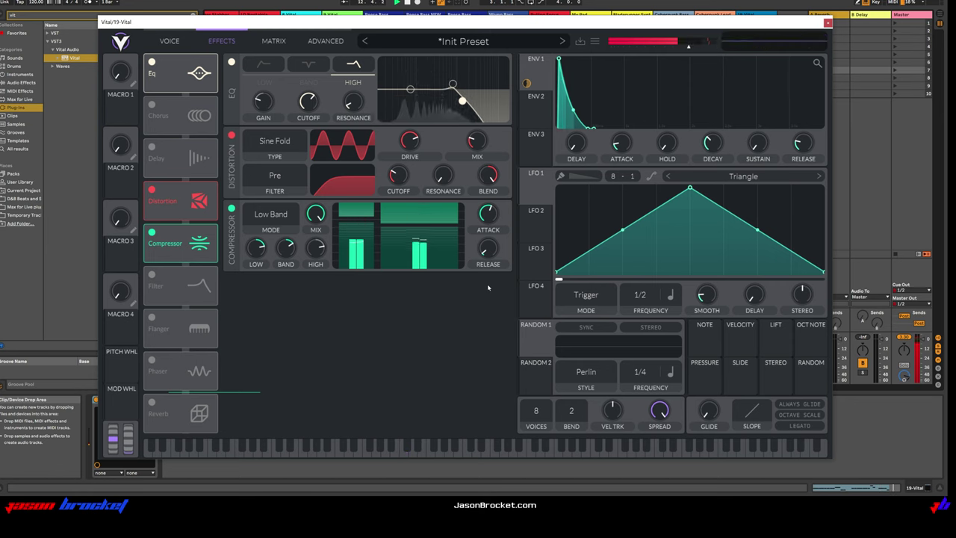
mouse_move(320, 261)
drag(328, 260, 330, 276)
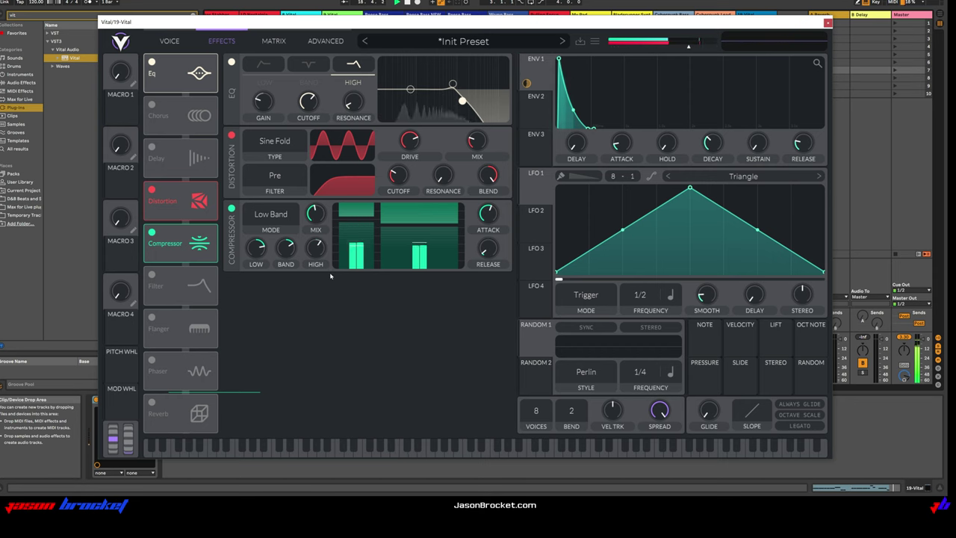
click(153, 275)
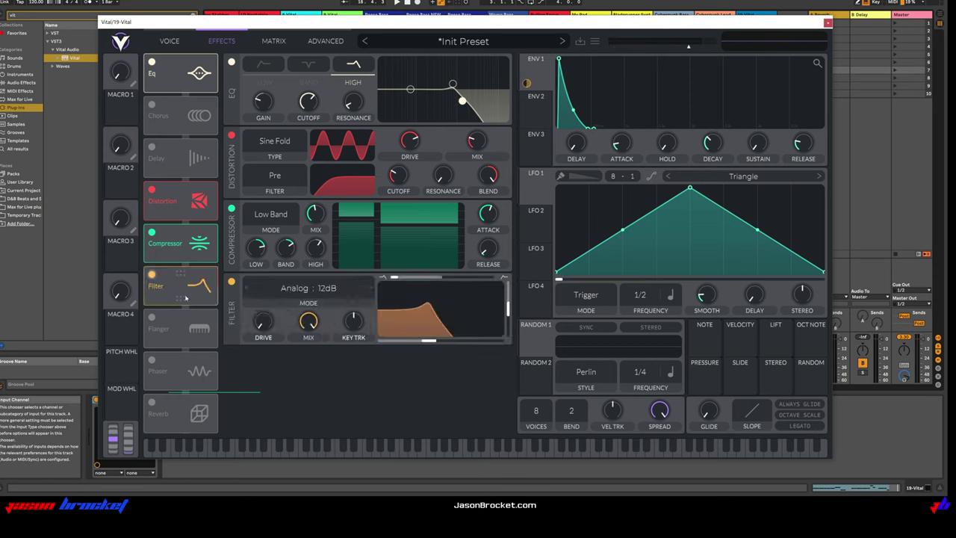
Switch the effects filter to Dirty 12dB, lower its cutoff, raise resonance to about 46%, then play
click(313, 288)
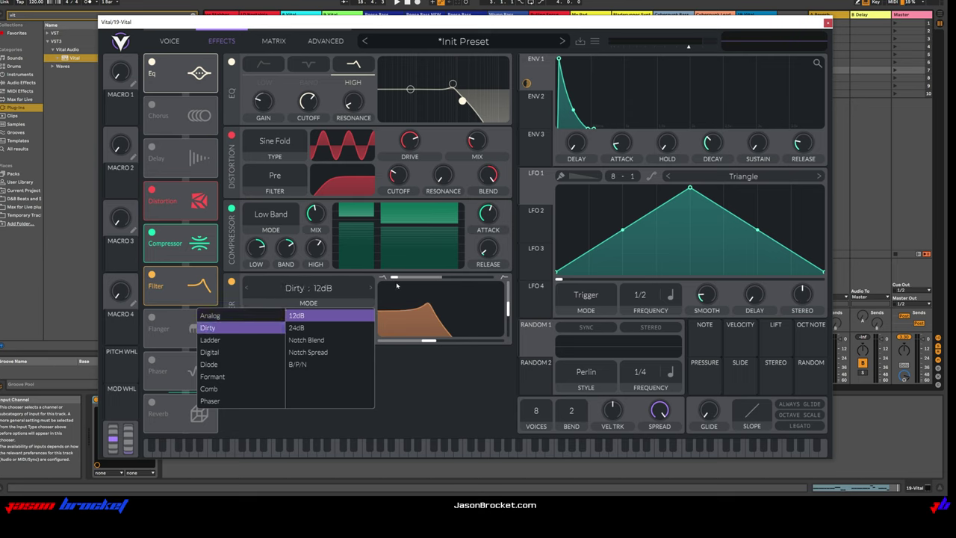
click(437, 359)
drag(428, 341, 412, 342)
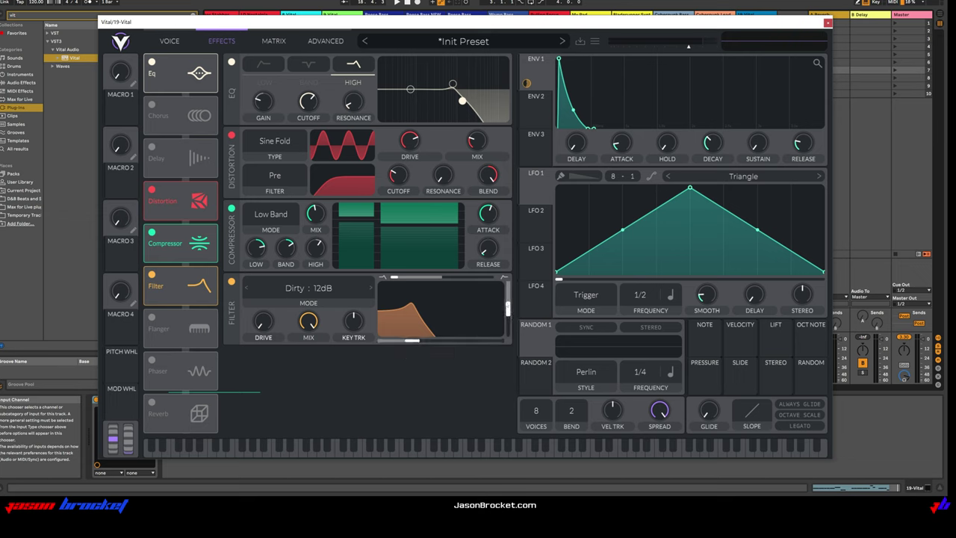
drag(508, 307, 508, 309)
mouse_move(265, 316)
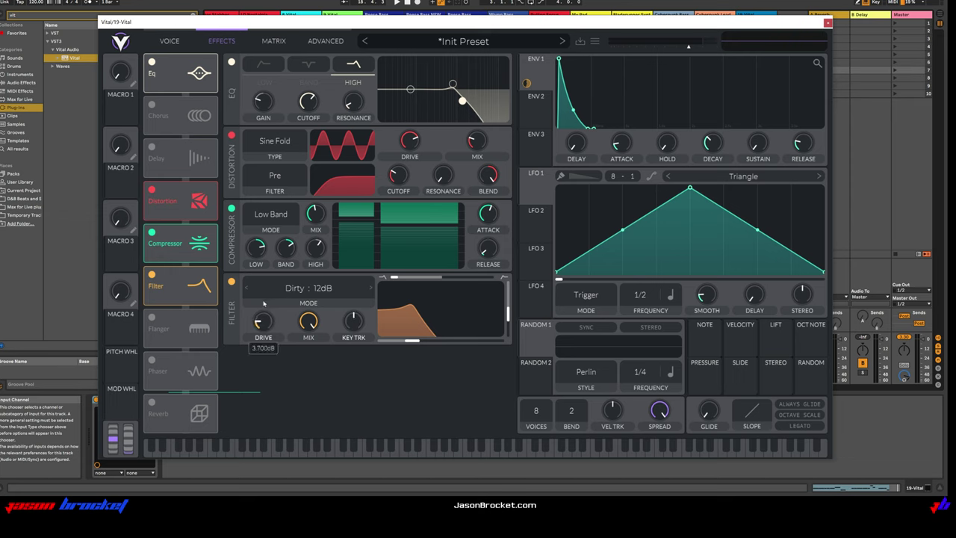
key(space)
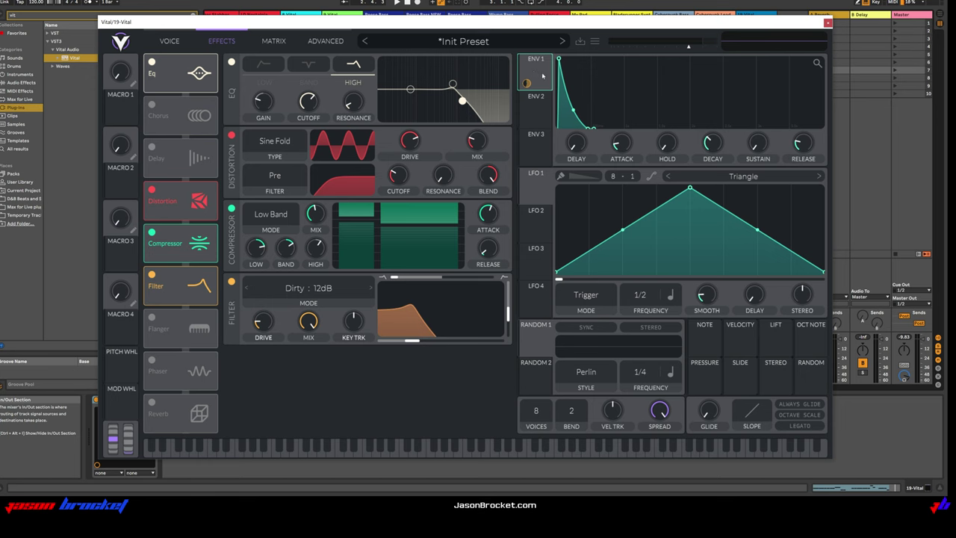
Route envelope 1 to the filter cutoff with an amount of about 58 and audition the sweep
drag(543, 76, 440, 328)
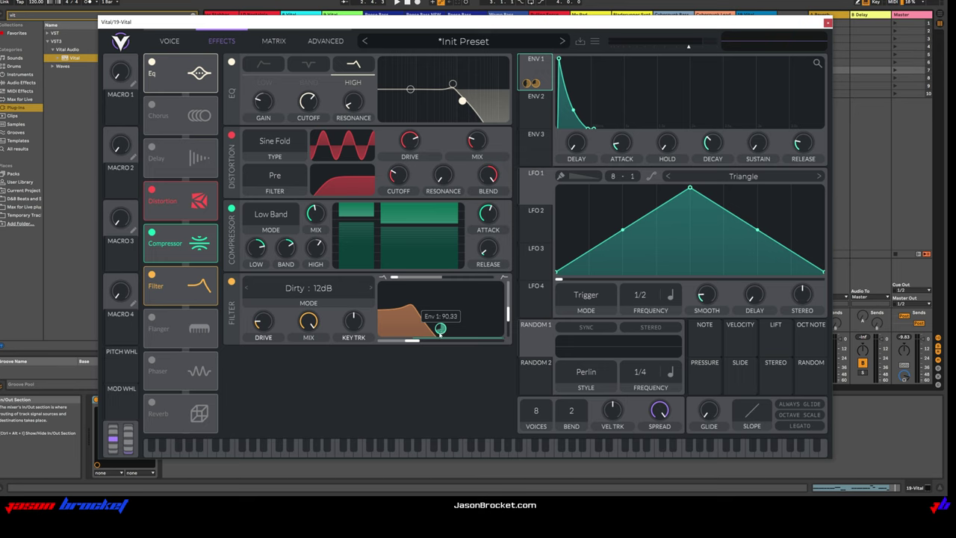
drag(440, 330, 440, 336)
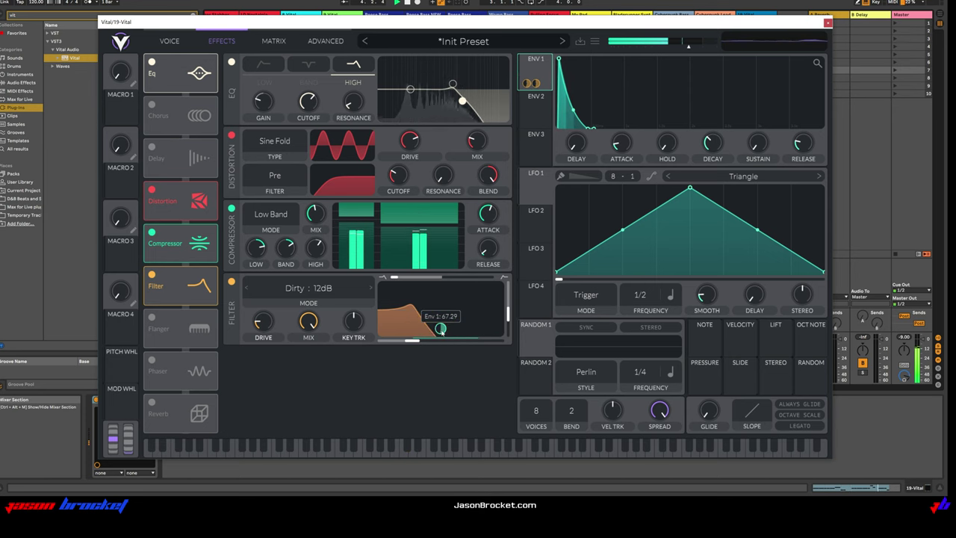
scroll(441, 329, down, 3)
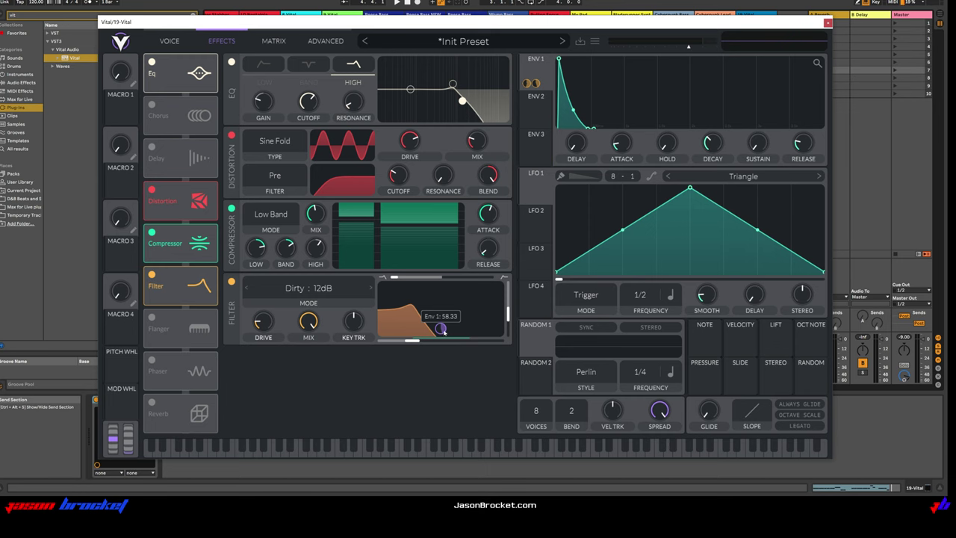
key(space)
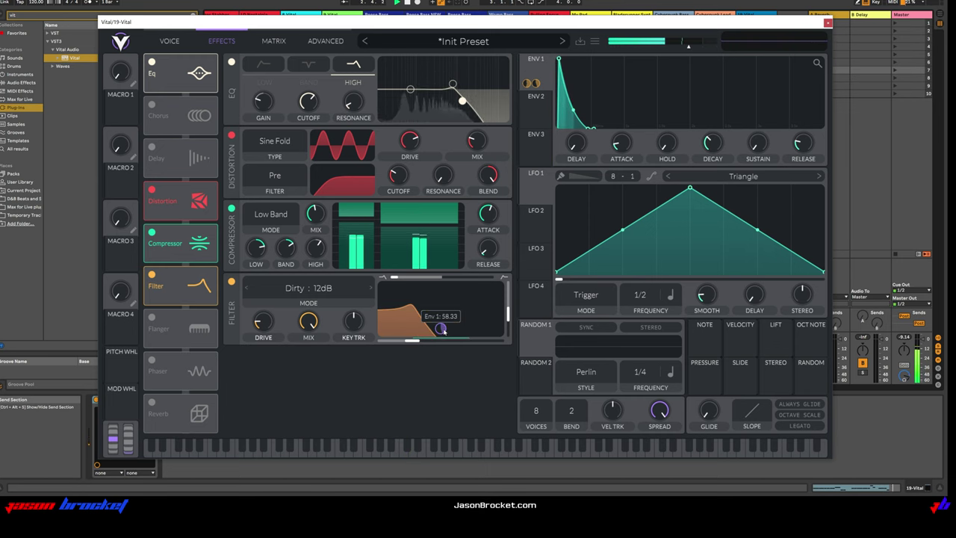
click(155, 404)
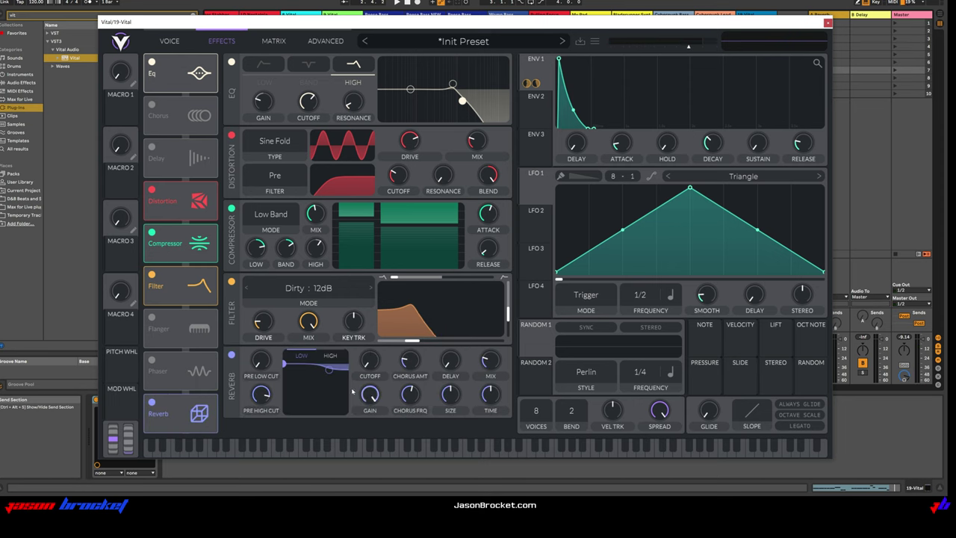
Cut the reverb's high frequencies, nudge its gain up, and shorten its time to about 0.38 seconds
drag(329, 372, 338, 390)
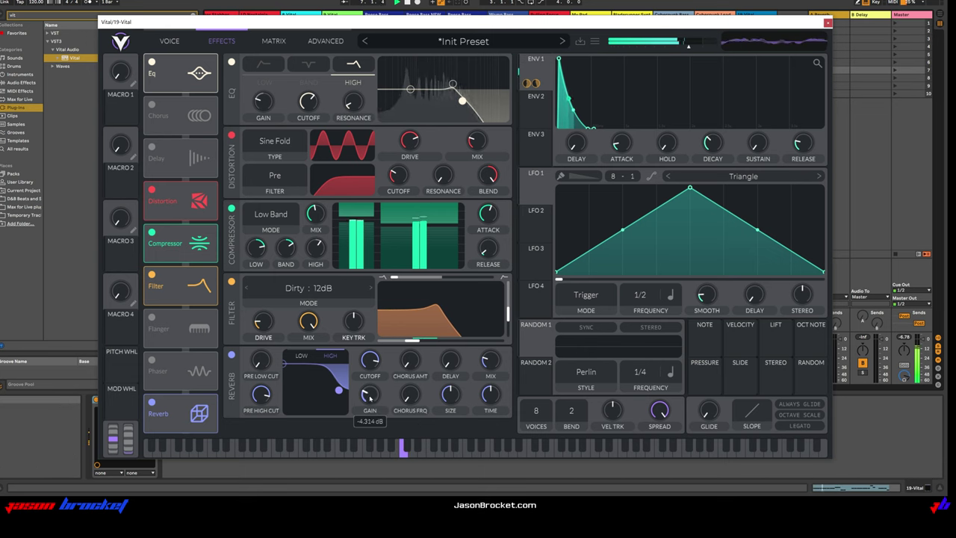
drag(370, 402, 371, 397)
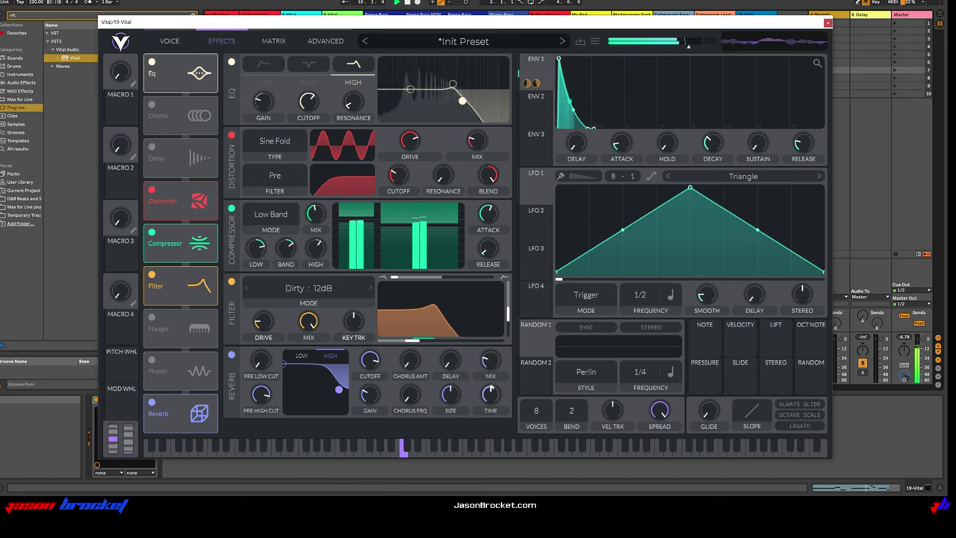
mouse_move(490, 398)
drag(490, 399, 490, 410)
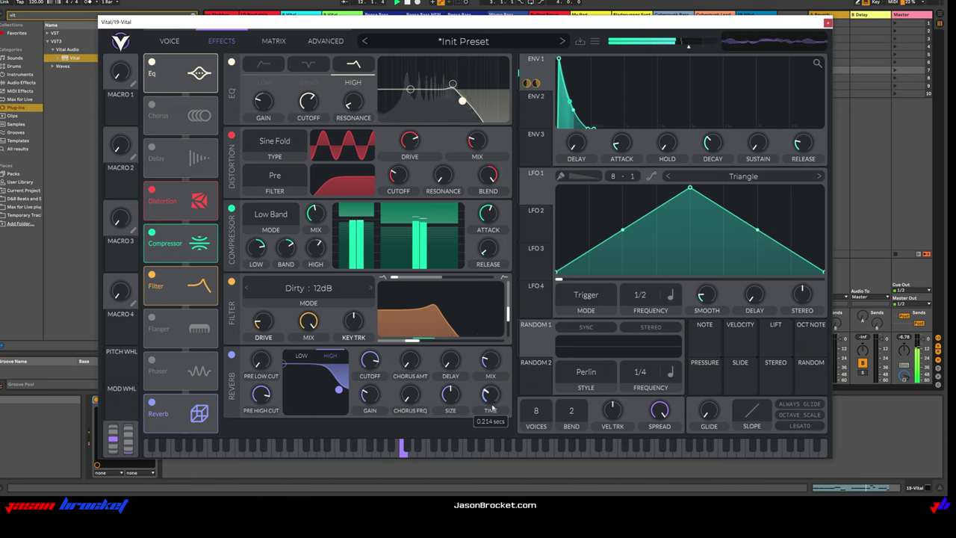
mouse_move(494, 382)
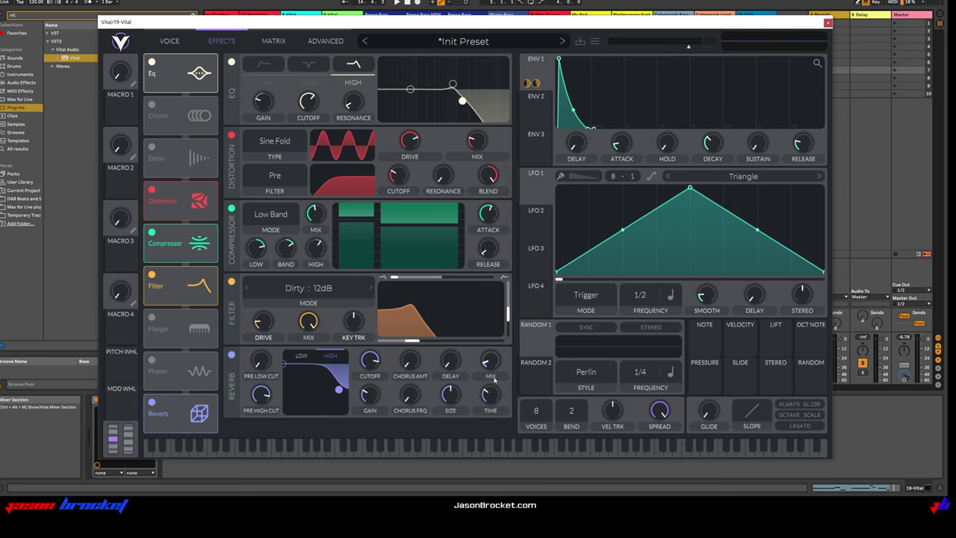
On the voice page, rename macro 1 to 'Cutoff'
click(171, 42)
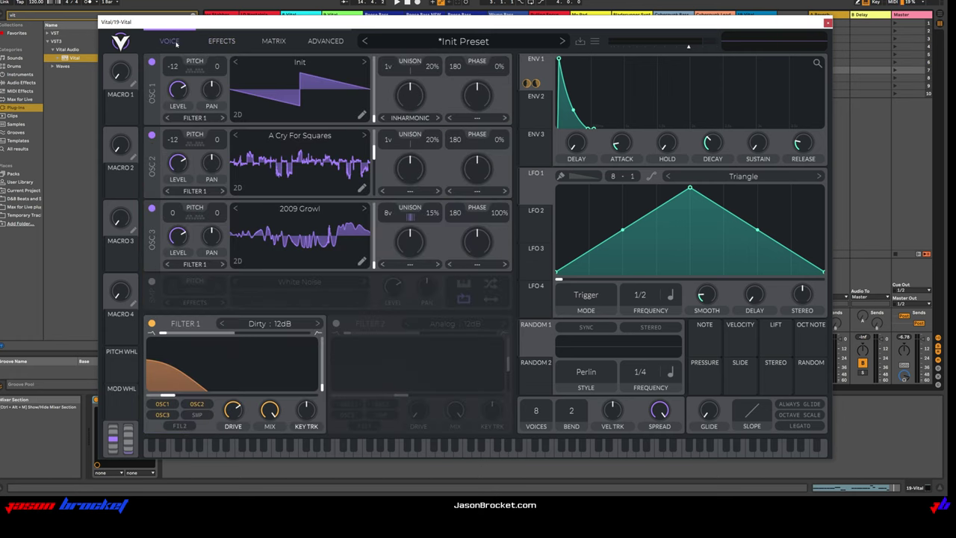
click(134, 85)
text(Cu)
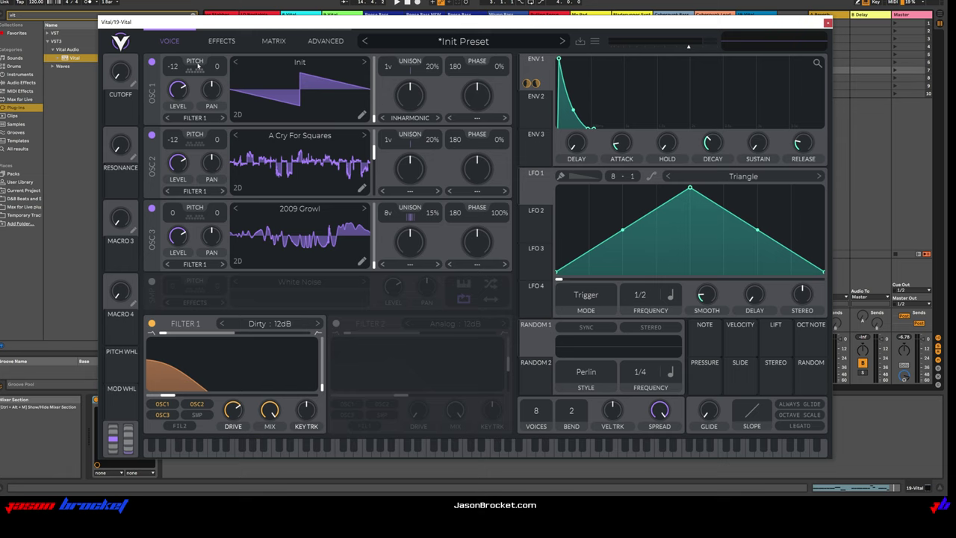
Assign the CUTOFF macro to the filter cutoff and turn it up to about 0.41 during playback
click(224, 42)
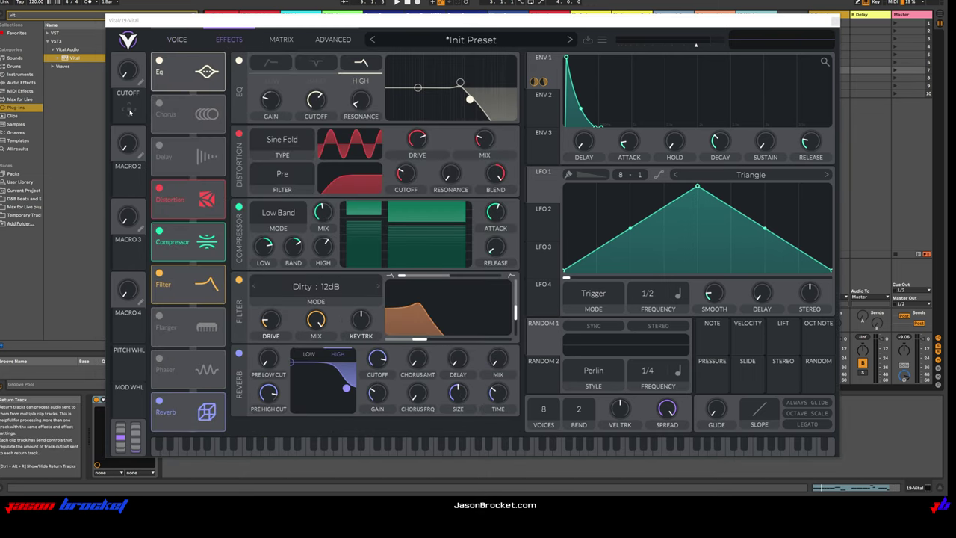
drag(129, 111, 316, 127)
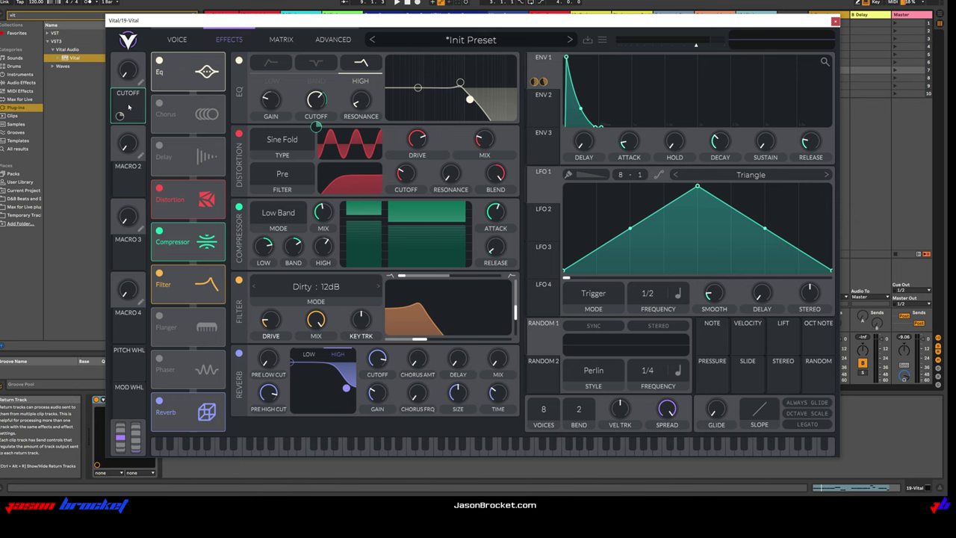
drag(133, 109, 447, 286)
key(space)
drag(133, 82, 143, 106)
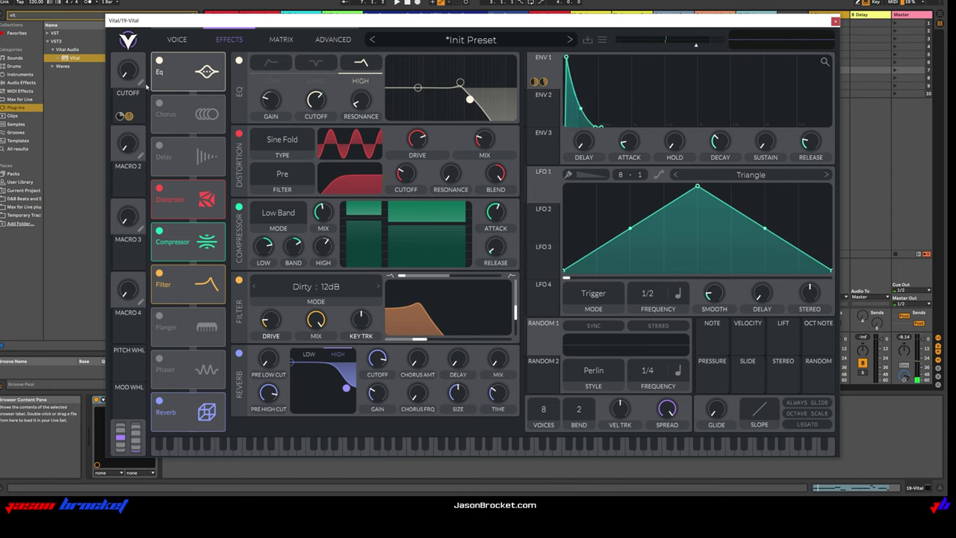